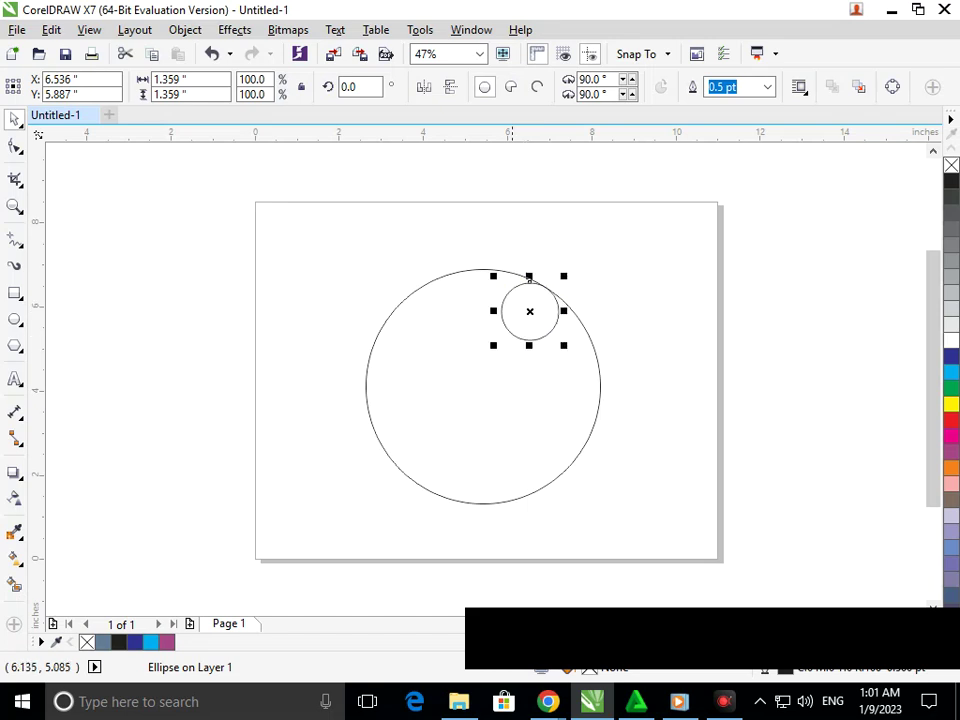
Step: Shrink the small circle to about 1.11 inches and move it against the upper-right edge of the large circle
left_click_drag(493, 345, 502, 343)
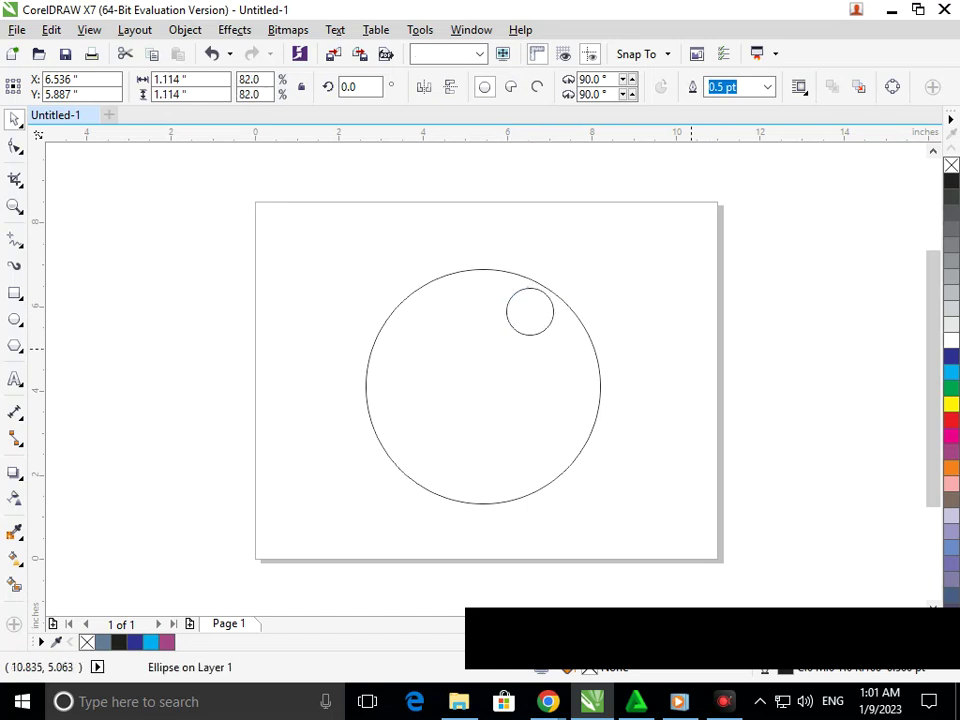
left_click(492, 268)
scroll(535, 340, "up", 3)
left_click_drag(443, 240, 452, 213)
scroll(452, 214, "down", 3)
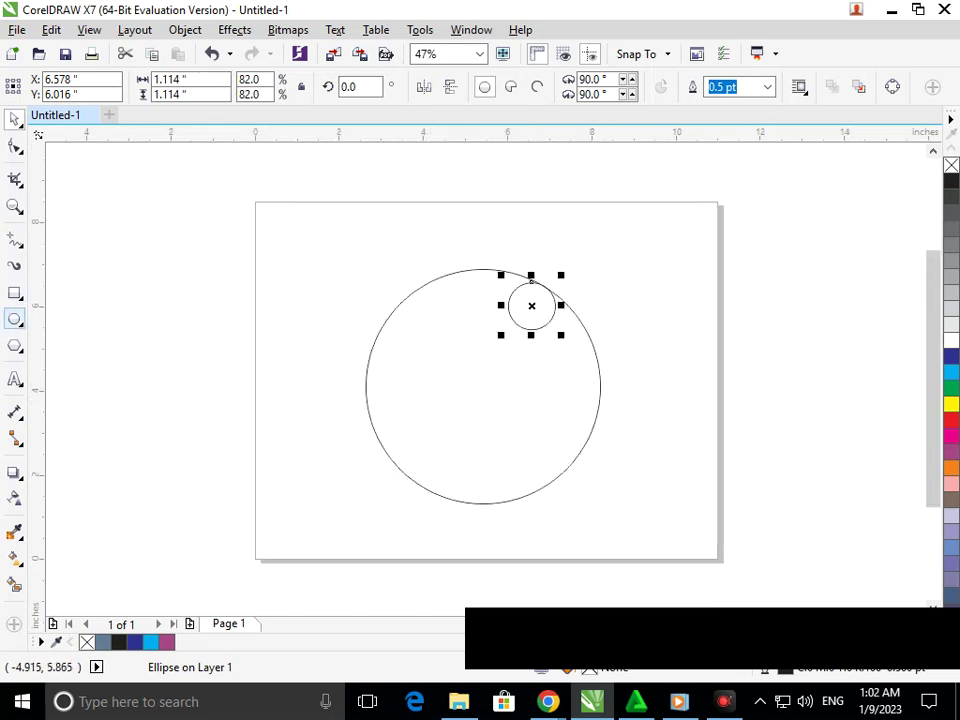
Step: Draw a third circle, position it inside the large circle near its left edge, and scale it to about 4.41 inches
left_click_drag(310, 292, 489, 471)
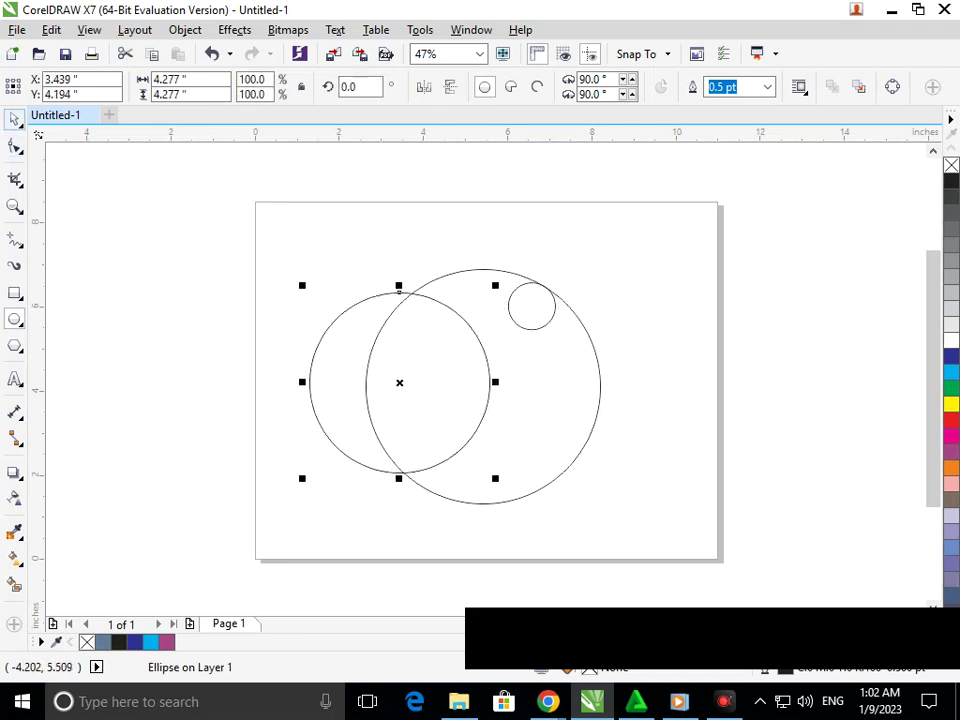
left_click(14, 119)
left_click(63, 311)
left_click_drag(351, 366, 411, 376)
left_click_drag(362, 488, 359, 491)
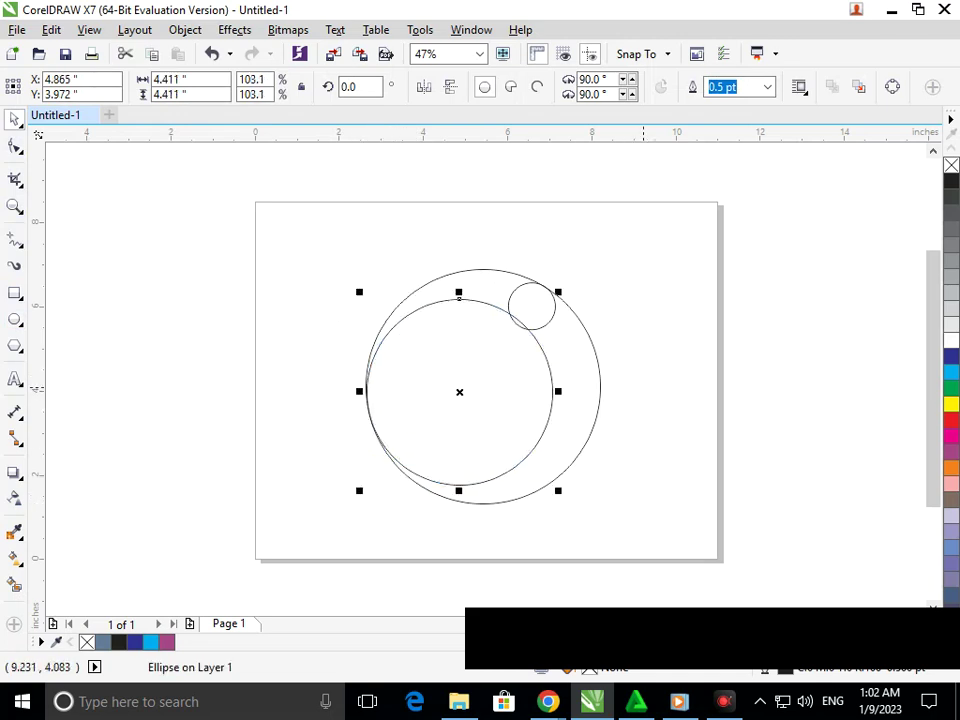
Step: Move the medium circle slightly lower inside the large one, centred at about X 4.83, Y 3.87 inches
left_click(643, 388)
scroll(580, 337, "up", 1)
mouse_move(449, 367)
left_mouse_down()
mouse_move(443, 385)
mouse_move(446, 376)
left_mouse_up()
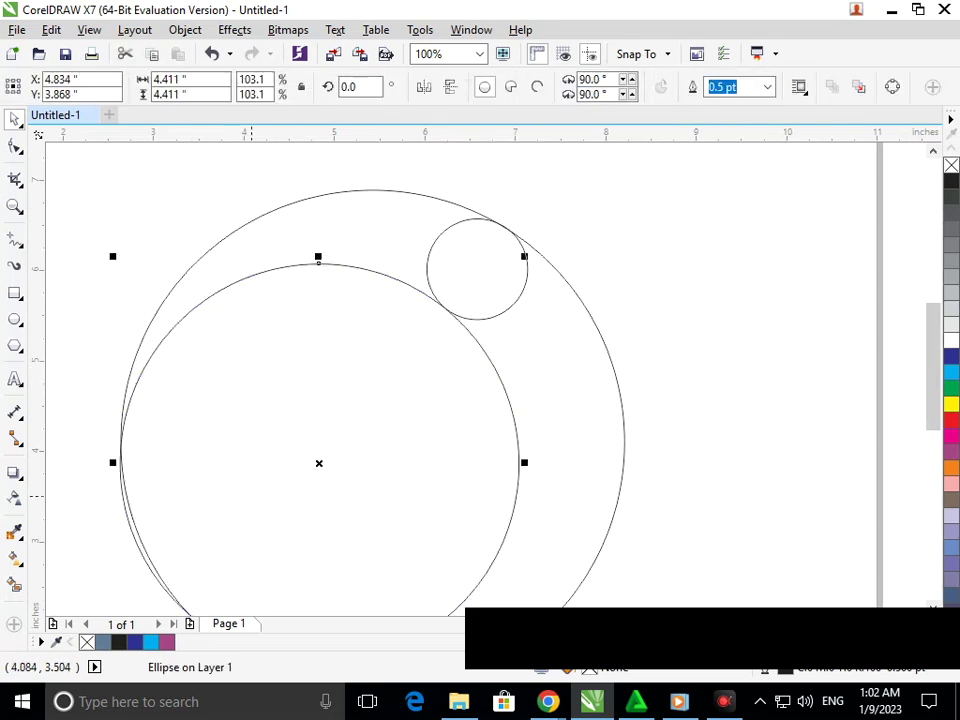
left_click_drag(279, 371, 379, 445)
scroll(379, 444, "down", 1)
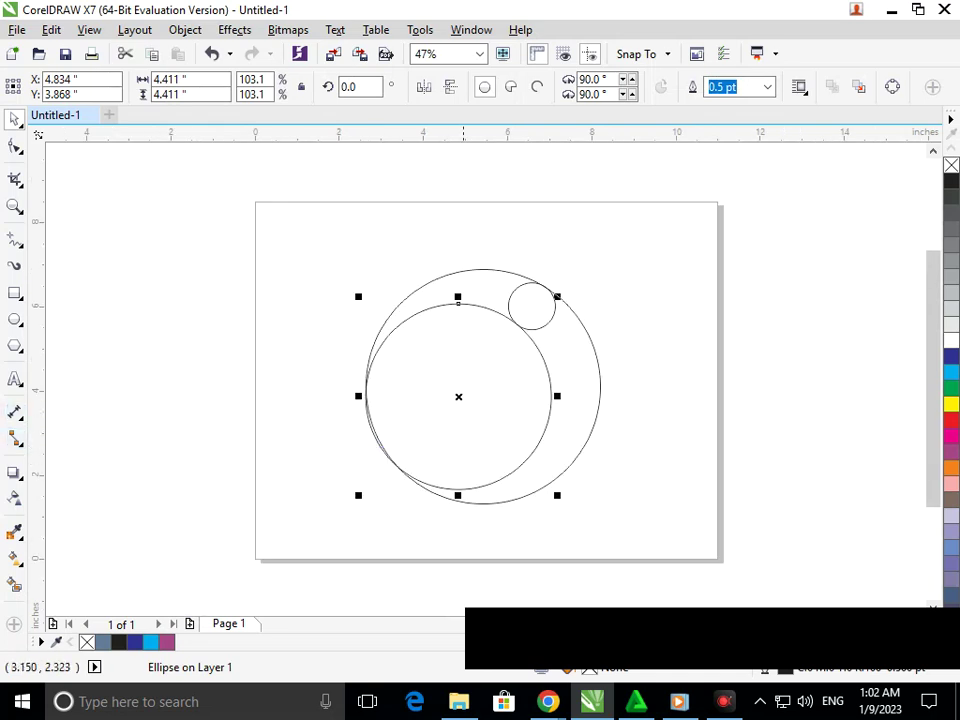
Step: Reposition the medium circle until it touches the small circle's lower-left edge, centred at about X 5.09, Y 4.07 inches
left_click(642, 374)
left_click(547, 322)
left_click_drag(501, 335, 507, 333)
left_click(566, 316)
key("F2")
left_click_drag(489, 268, 581, 378)
key("F2")
left_click(498, 288)
left_click_drag(500, 293, 520, 245)
left_click_drag(458, 283, 540, 348)
key("F3")
left_click_drag(390, 470, 434, 440)
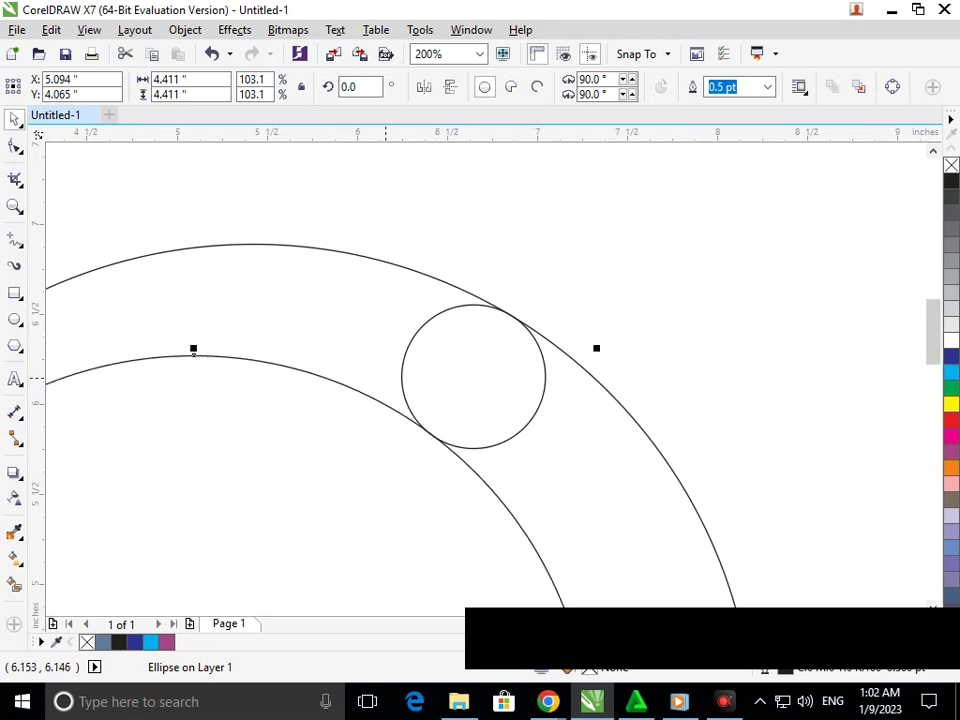
Step: Nudge the medium circle to meet both the large circle's left edge and the small circle, centred near X 4.87, Y 4.25 inches
key("F3")
key("F3")
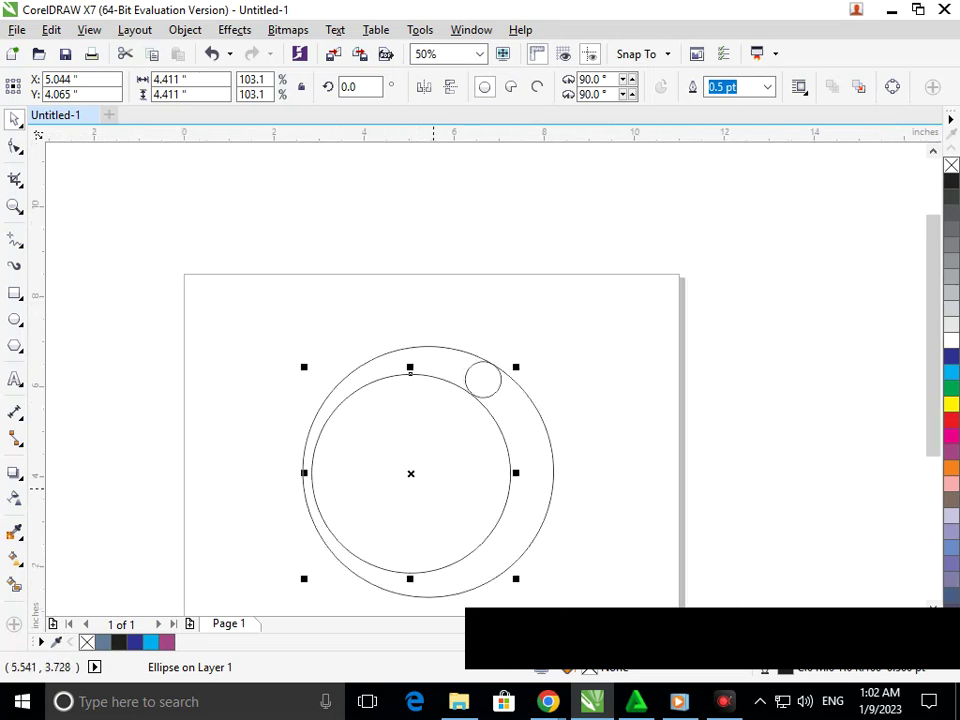
key("Left")
key("Left")
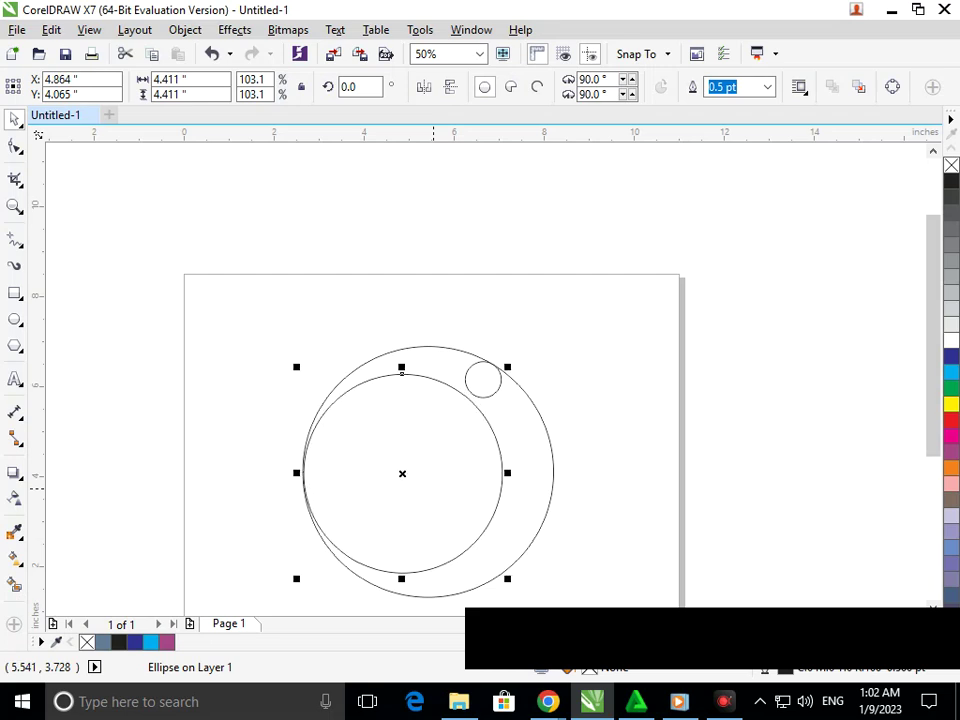
key("Up")
key("Up")
key("Up")
key("Up")
key("Up")
key("Up")
key("Up")
key("Up")
key("Up")
key("Up")
key("Up")
key("Up")
key("Up")
key("Up")
key("Up")
key("Up")
key("Up")
key("Up")
key("Up")
key("Right")
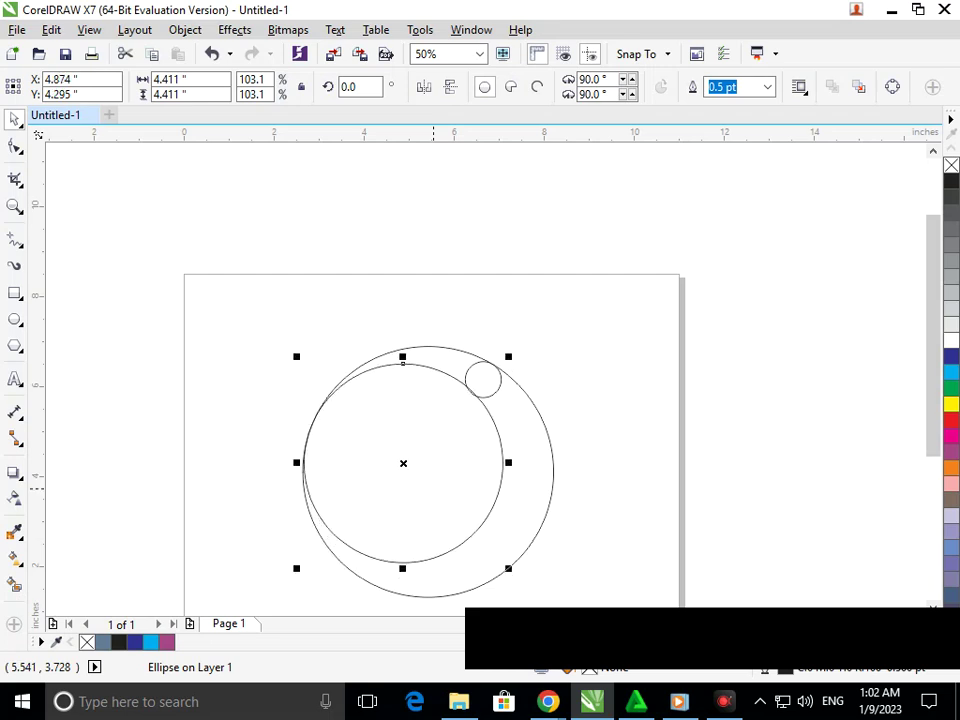
key("Down")
key("Down")
key("Down")
key("Down")
key("Down")
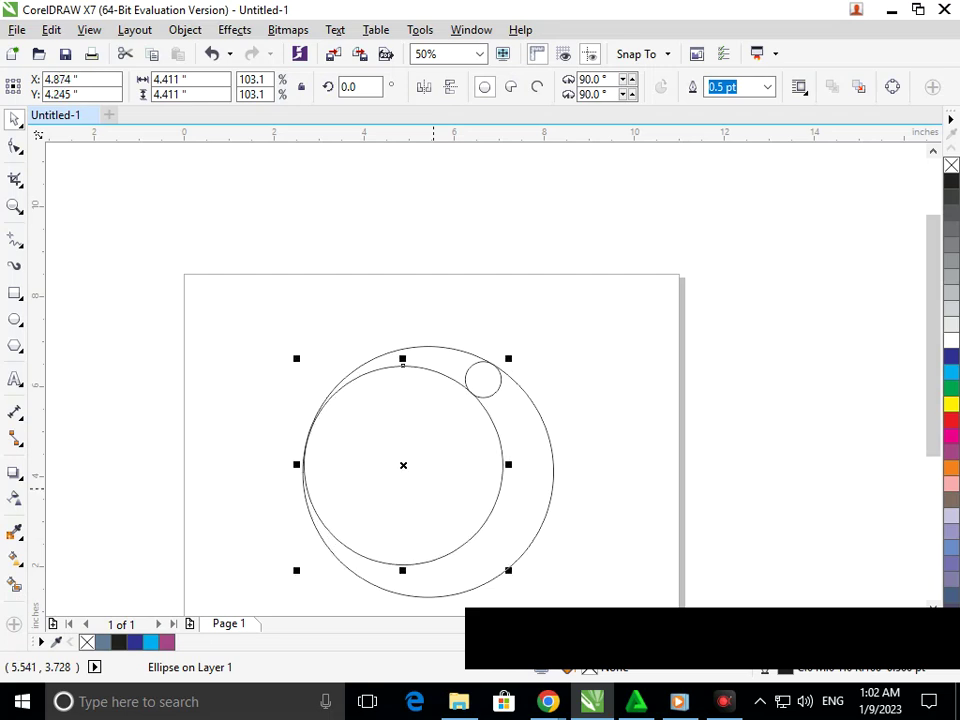
key("Left")
key("Escape")
Step: Fine-tune the medium circle's contact with the small circle, centring it at about X 4.872, Y 4.248 inches
scroll(481, 400, "up", 9)
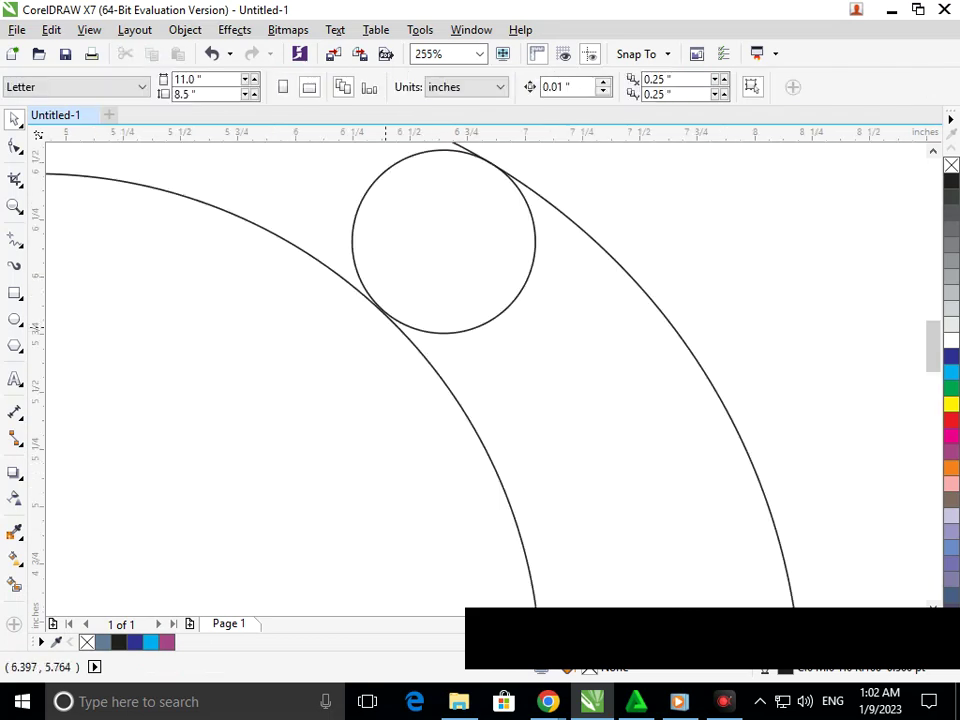
scroll(306, 290, "down", 5)
scroll(341, 270, "up", 7)
left_click_drag(490, 430, 517, 416)
left_click_drag(465, 386, 564, 476)
scroll(408, 349, "down", 2)
scroll(393, 382, "down", 9)
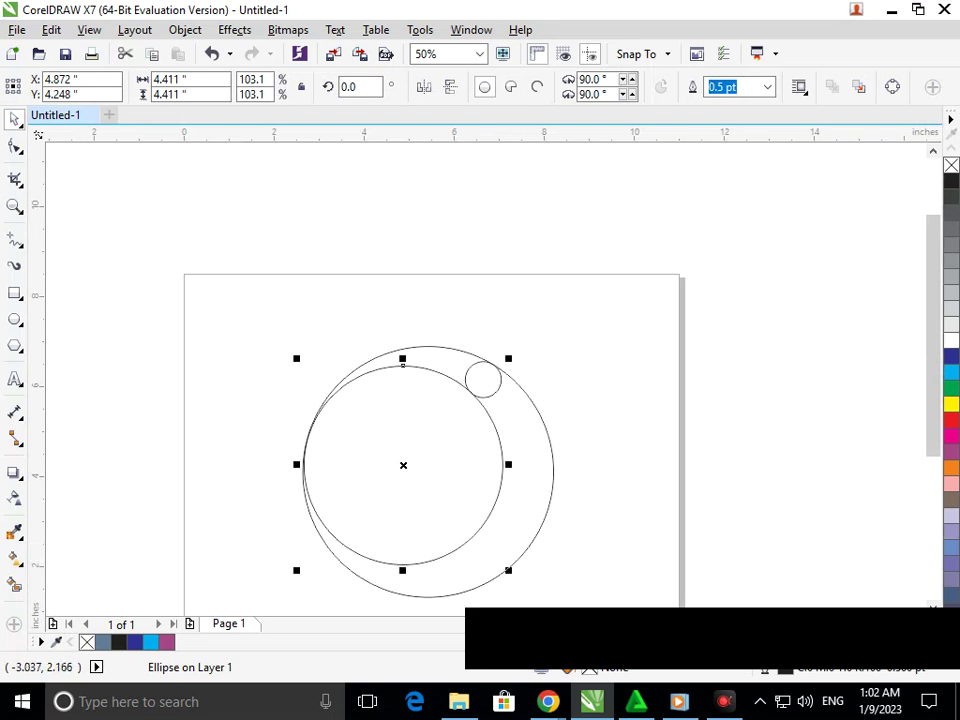
Step: Try to Smart Fill the upper part of the crescent between the large and medium circles
left_click(15, 584)
left_click(453, 356)
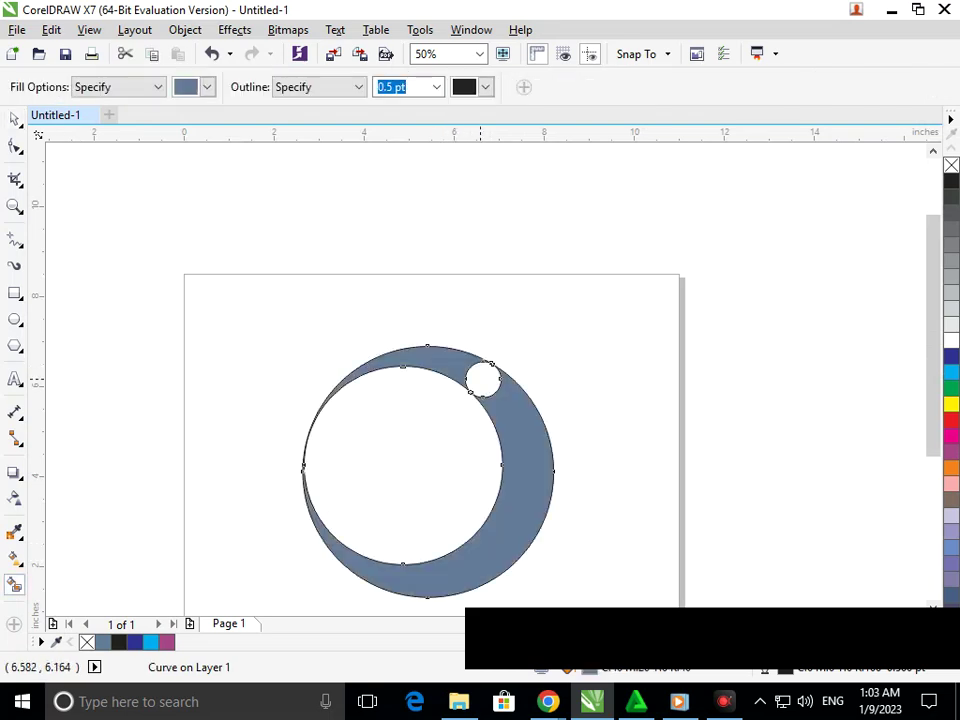
key("ctrl+z")
Step: Nudge the medium circle 0.01 inch left and 0.01 inch up to close the gaps between the circles
left_click(15, 119)
left_click(120, 276)
left_click(416, 506)
key("Left")
key("Up")
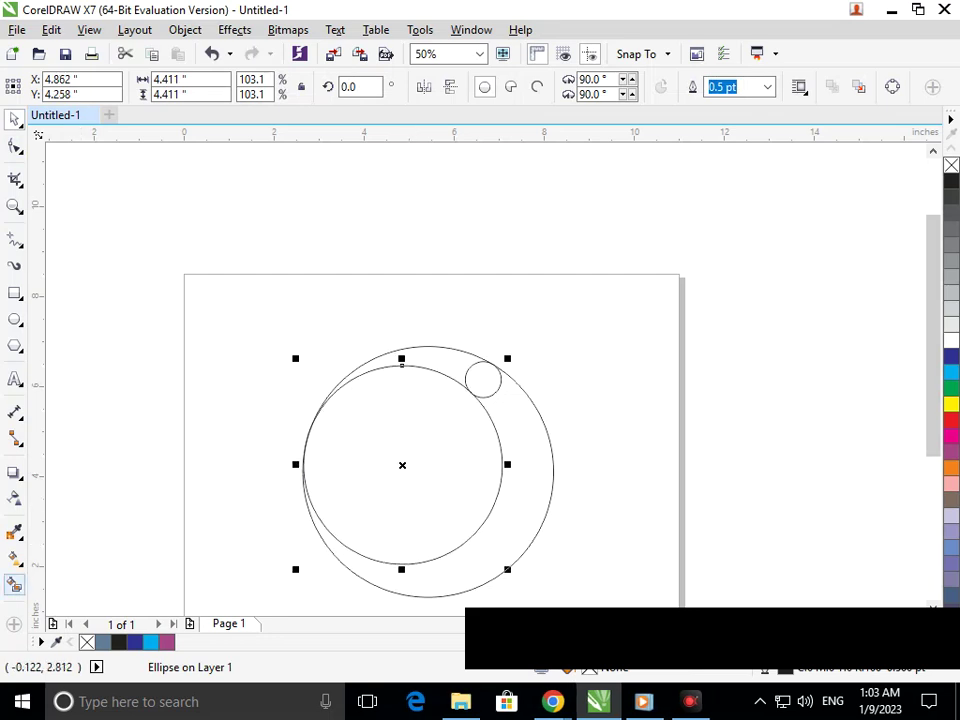
Step: Smart Fill the upper crescent section and the small circle with blue-grey
key("space")
left_click(443, 358)
left_click(483, 373)
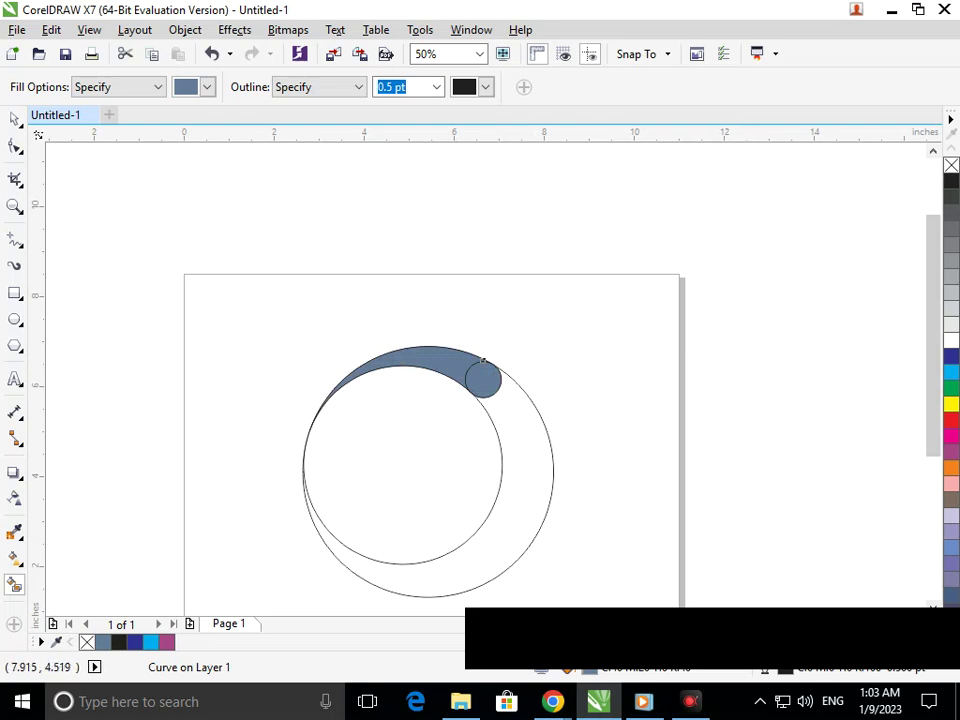
Step: Weld the filled crescent section and the filled small circle into one shape with a rounded end
left_click(15, 118)
left_click(340, 300)
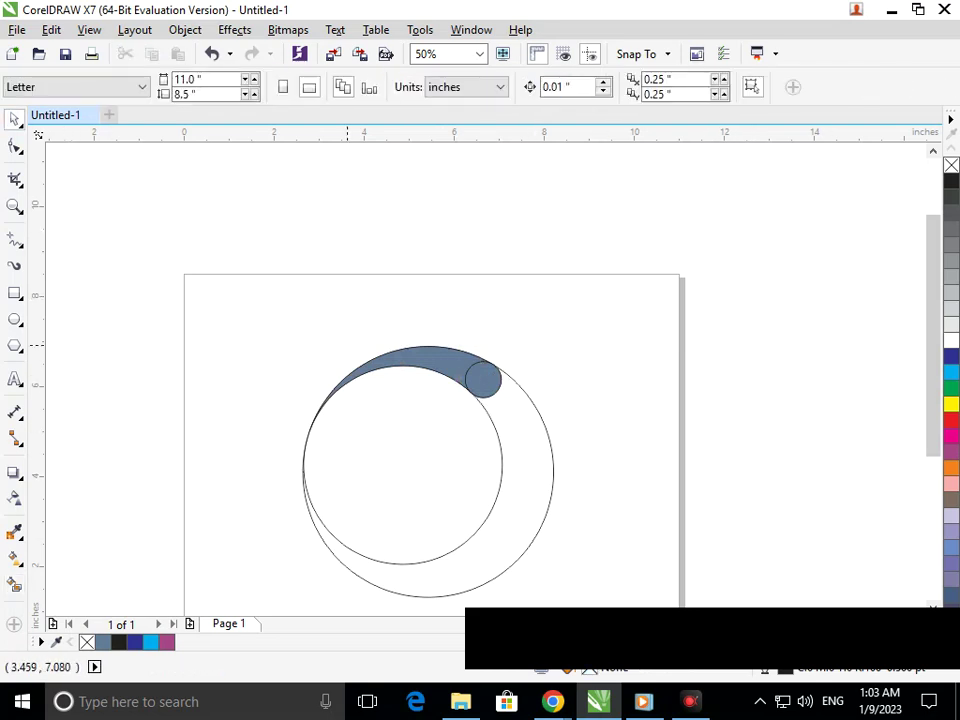
left_click(366, 362)
left_click_drag(366, 361, 406, 362)
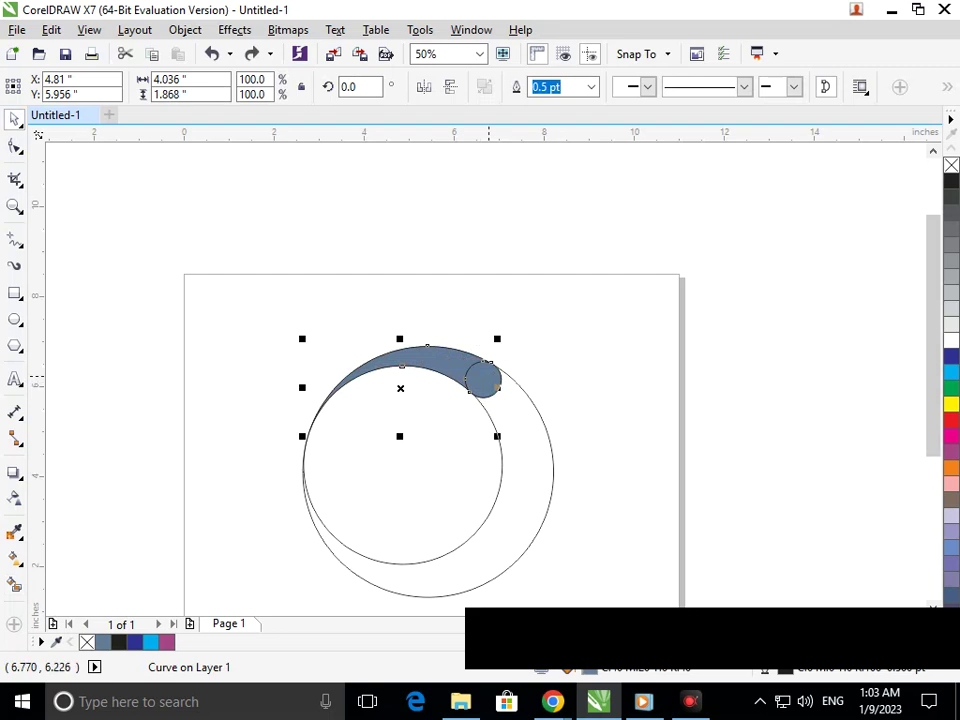
left_click(487, 376, "shift")
left_click(518, 87)
left_click(589, 314)
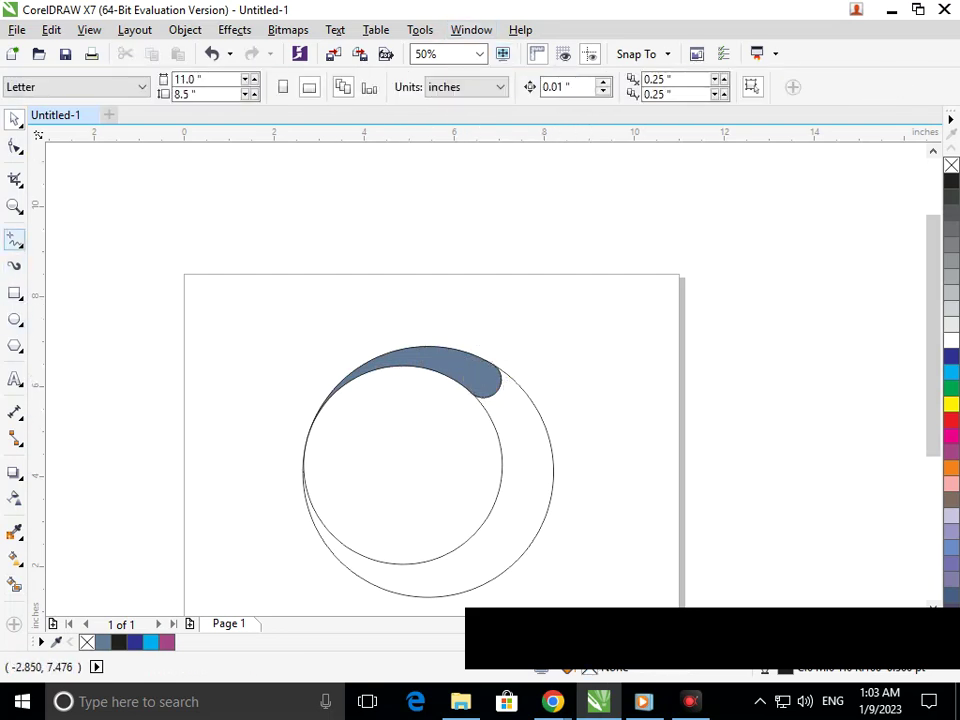
Step: Draw a straight Pen line from just above the filled shape to the circles' intersection at its pointed lower end
left_click(16, 241)
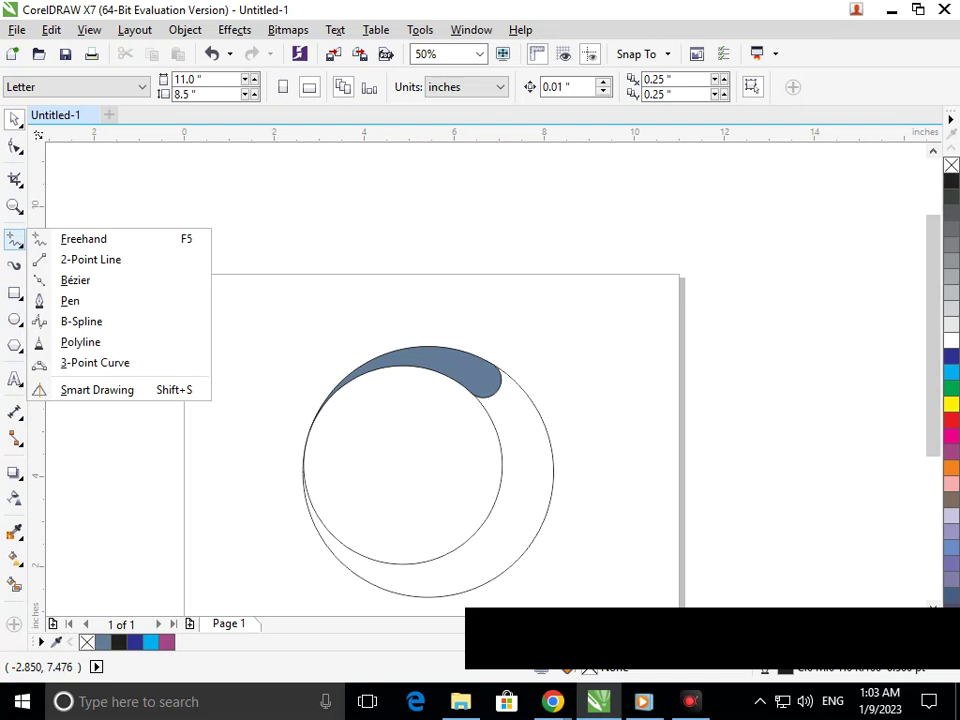
left_click(14, 266)
left_click(16, 241)
left_click(75, 300)
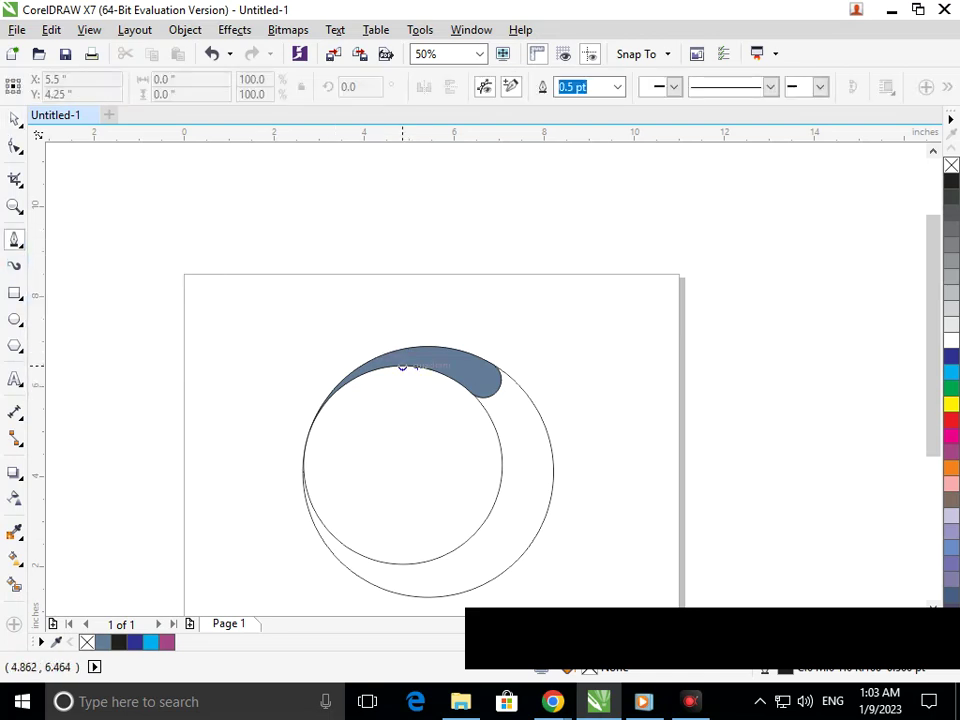
left_click(402, 367)
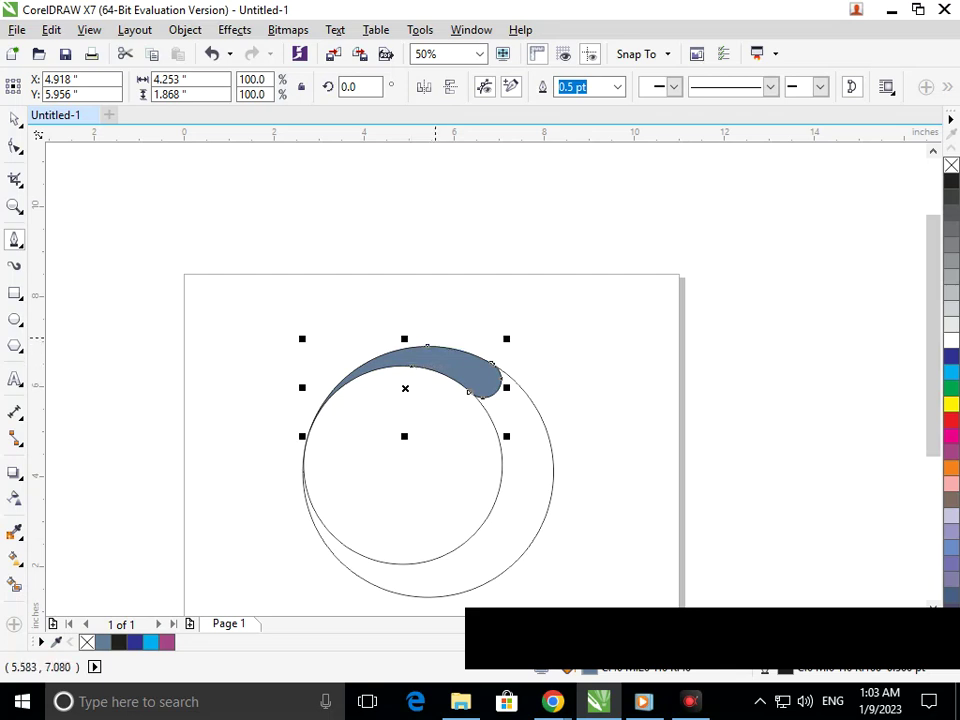
left_click(436, 339)
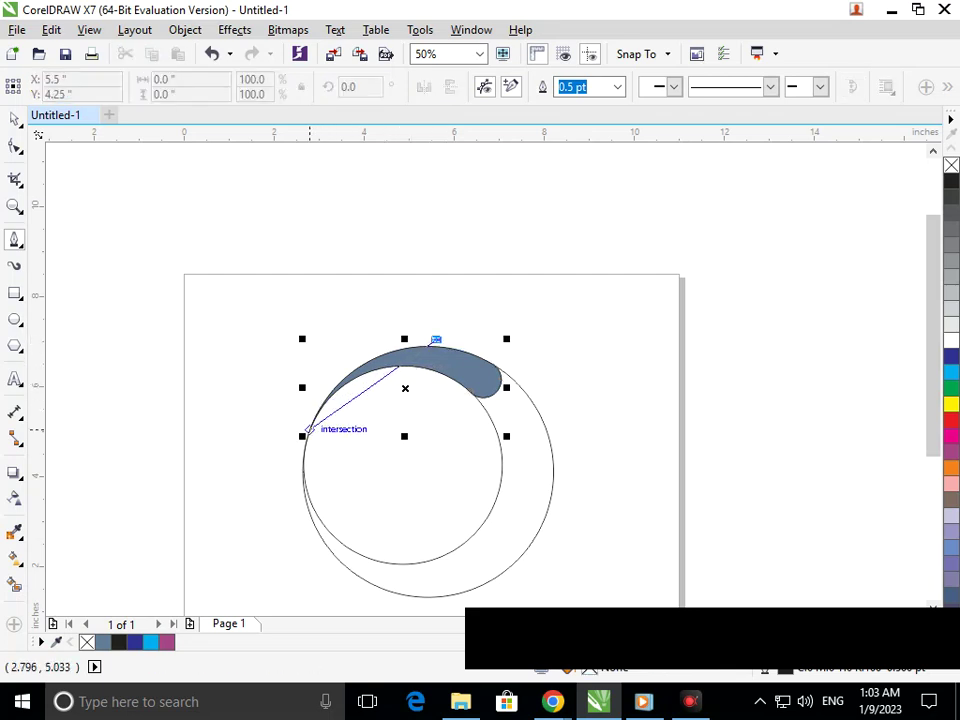
left_click(309, 429)
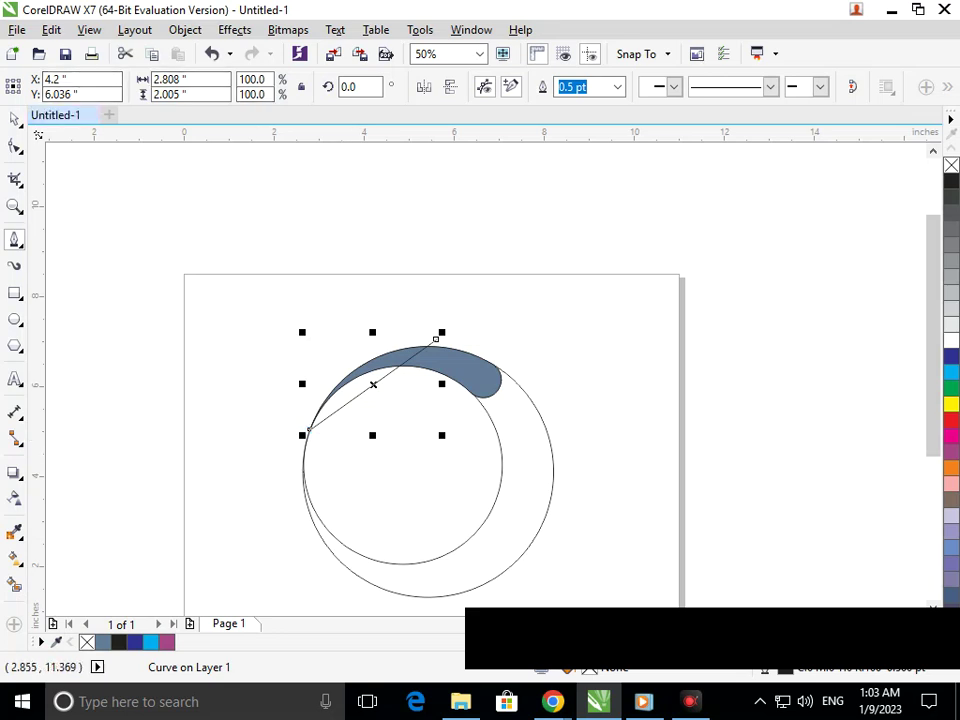
Step: Convert the line to a curve and bend its lower end downward
left_click(15, 146)
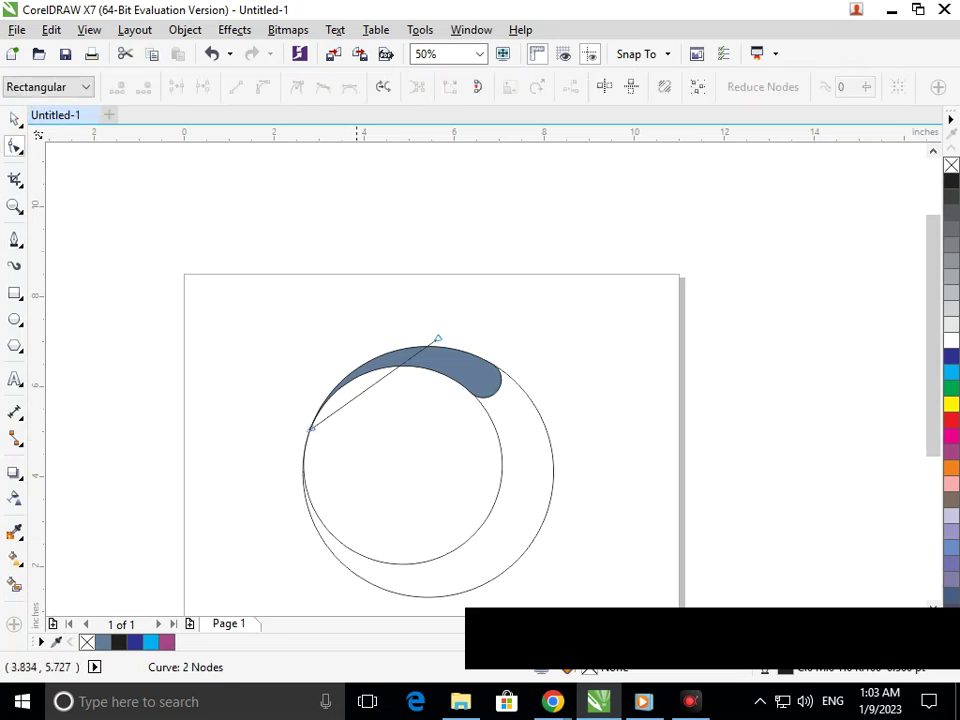
left_click(356, 396)
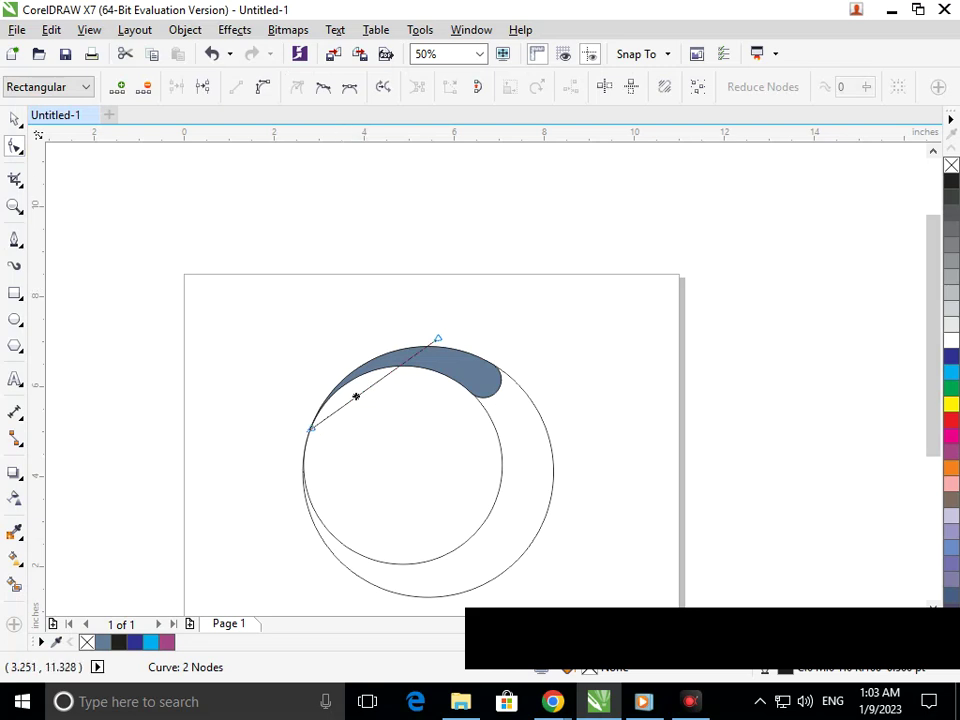
left_click(263, 87)
left_click_drag(350, 401, 338, 452)
left_click(395, 354)
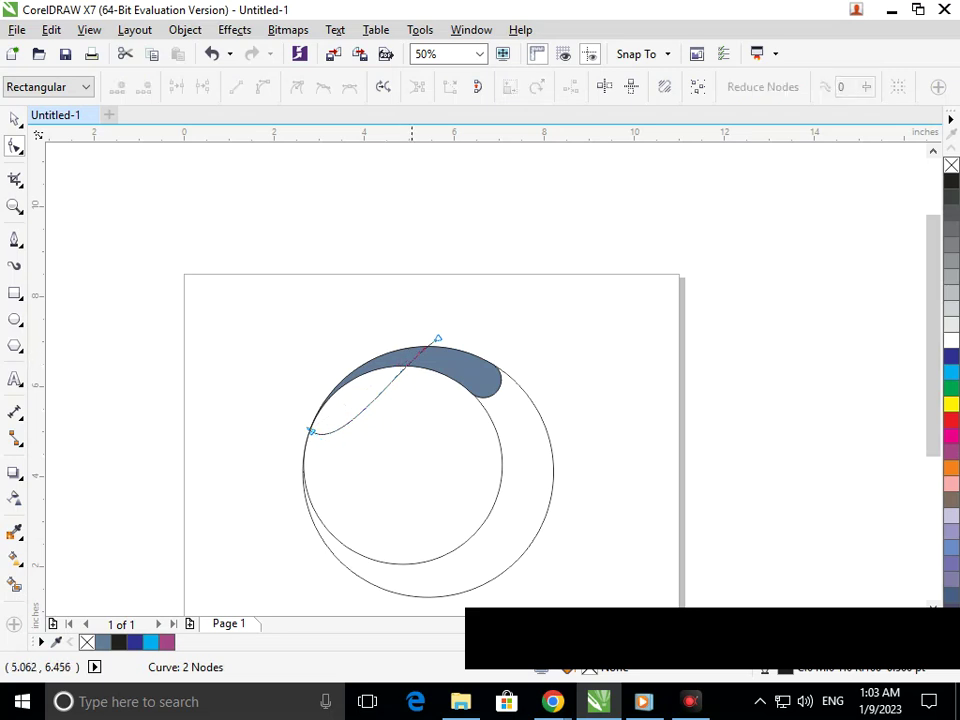
Step: Adjust the handles at both ends of the curve to form an S-shape crossing the filled crescent
left_click(437, 340)
left_click_drag(395, 369, 383, 333)
left_click_drag(338, 452, 317, 482)
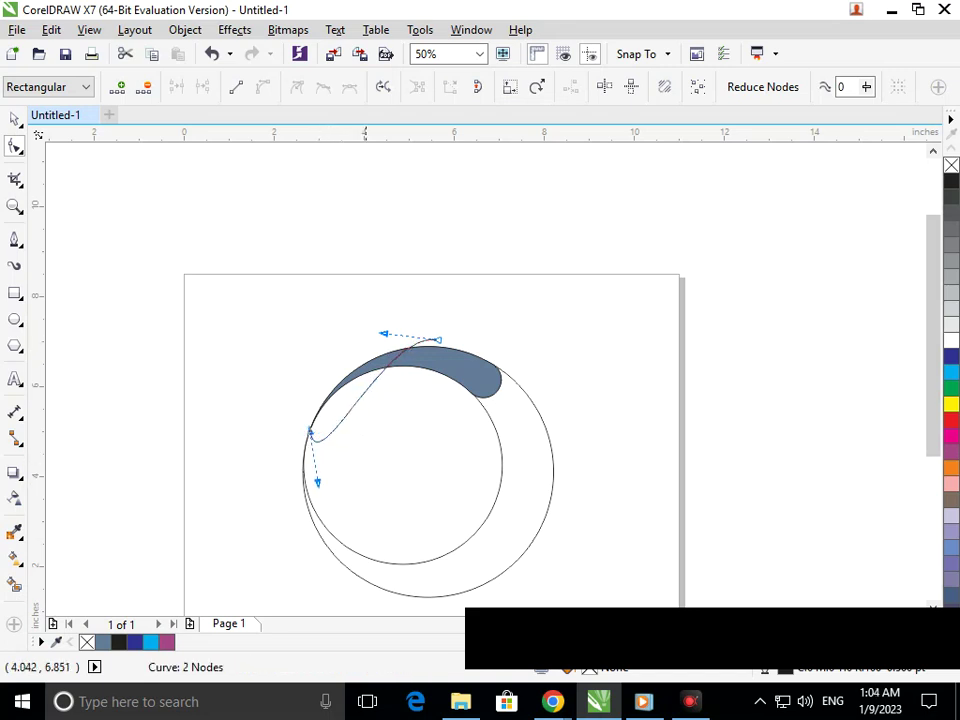
left_click_drag(385, 331, 363, 323)
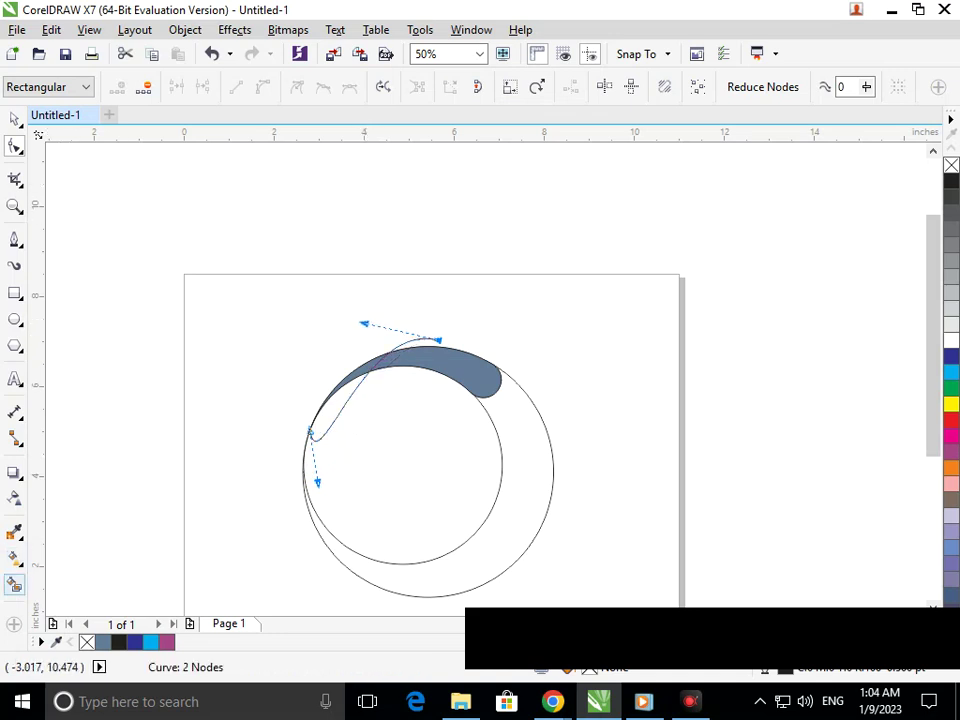
Step: Smart Fill the area between the S-curve and the crescent's lower end, and colour it cyan
left_click(14, 585)
left_click(330, 412)
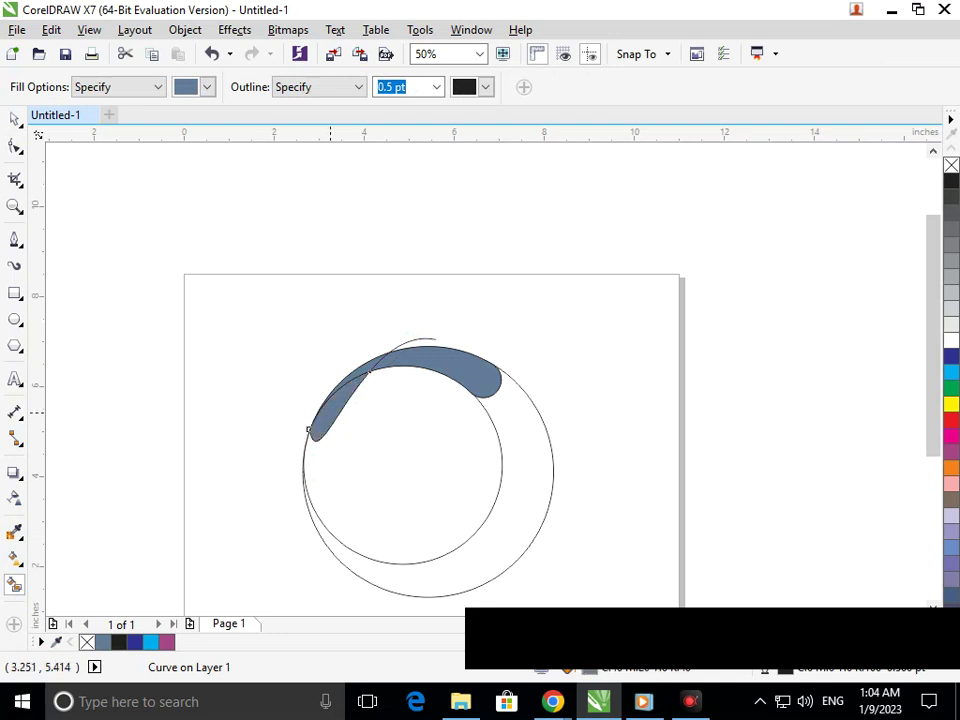
left_click(951, 371)
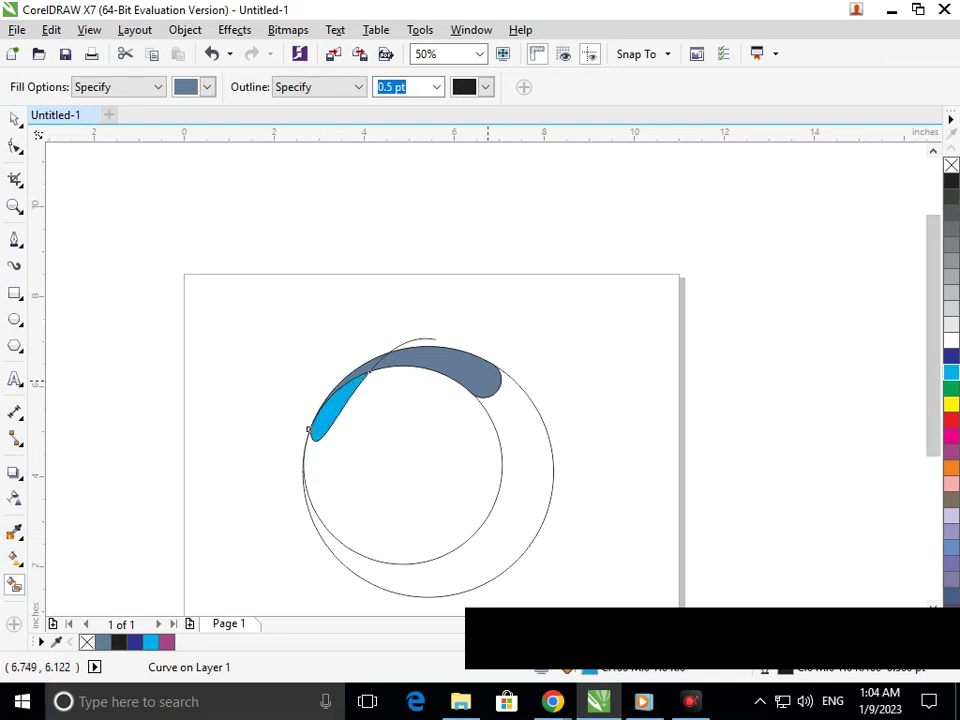
Step: Try to Smart Fill the rounded end of the blue-grey shape
left_click(488, 380)
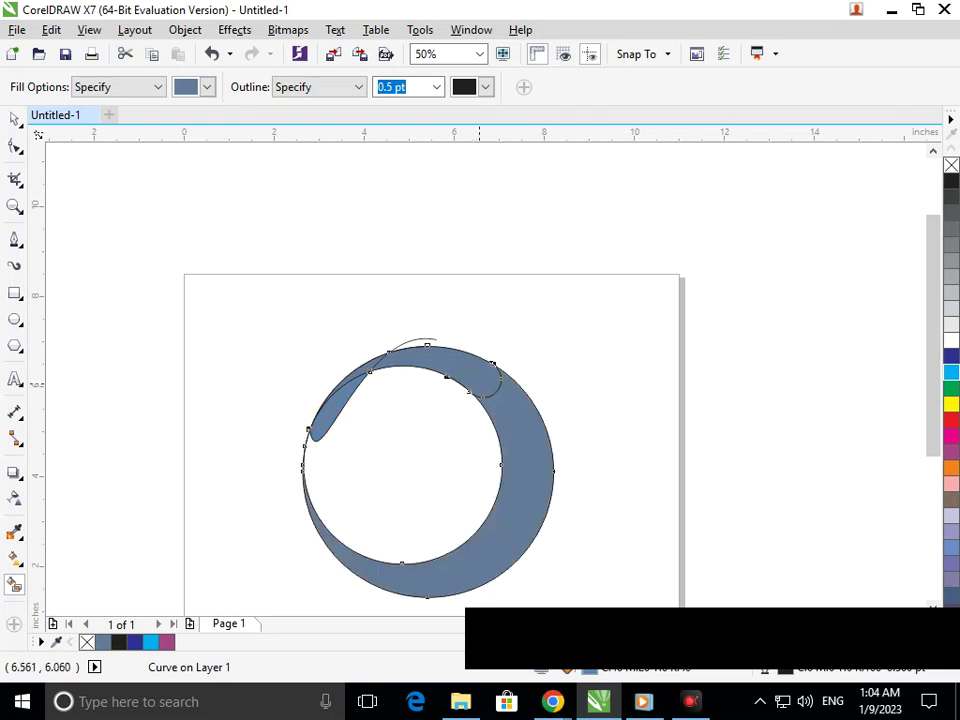
key("ctrl+z")
Step: Try moving the large circle out to the right, and undo the move
key("space")
left_click(114, 349)
left_click_drag(550, 445, 710, 436)
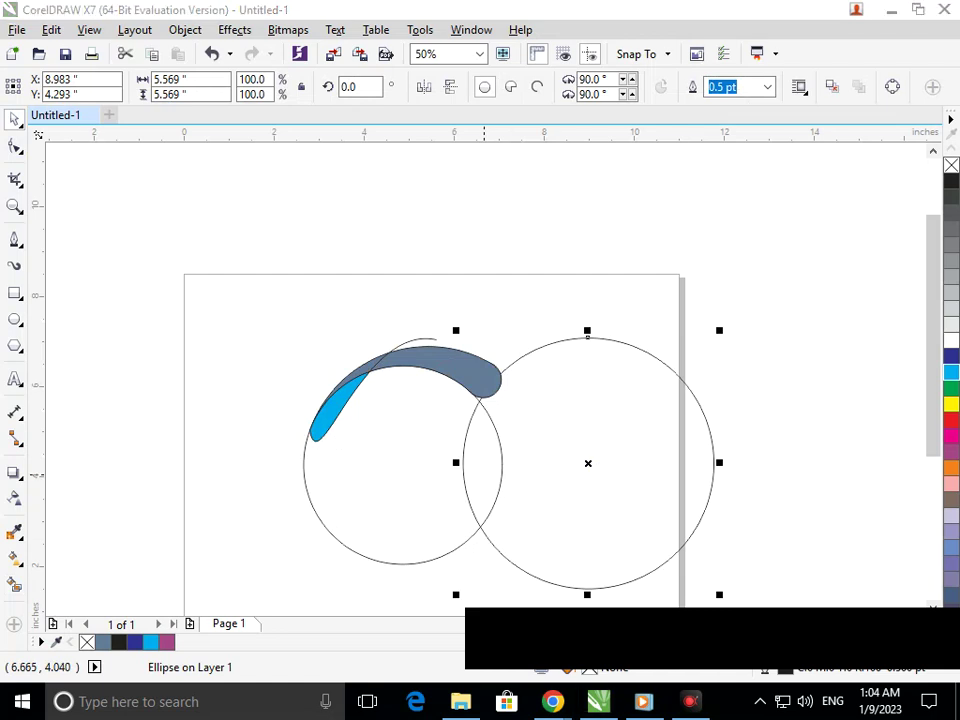
key("ctrl+z")
key("Escape")
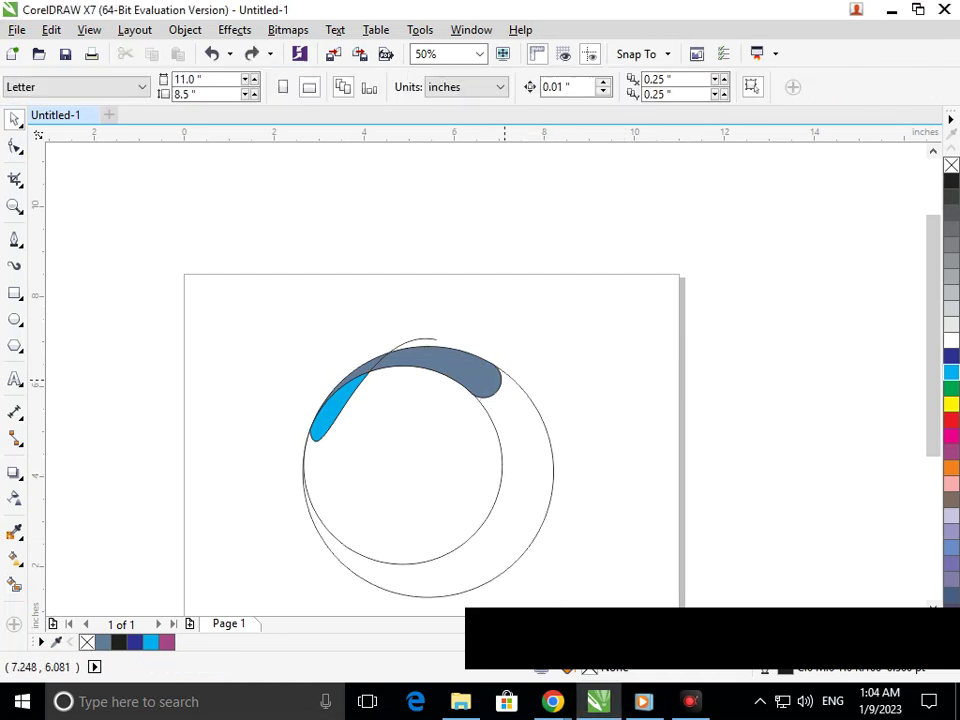
key("ctrl+z")
key("ctrl+z")
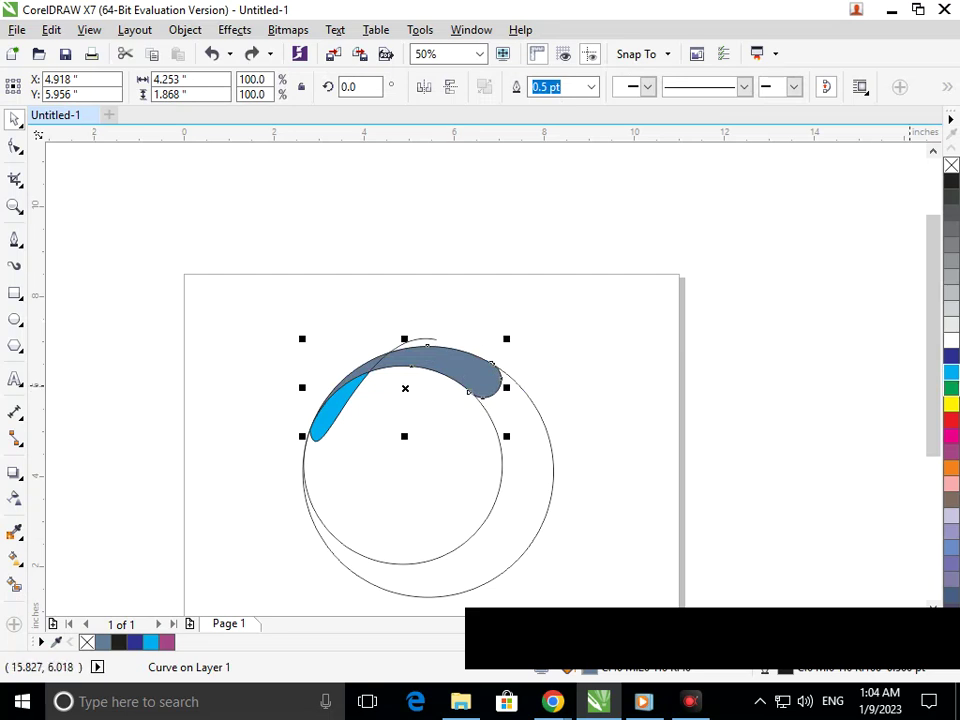
Step: Colour the crescent dark blue and apply a linear fountain fill running from its rounded end to white at its thin end
left_click(951, 356)
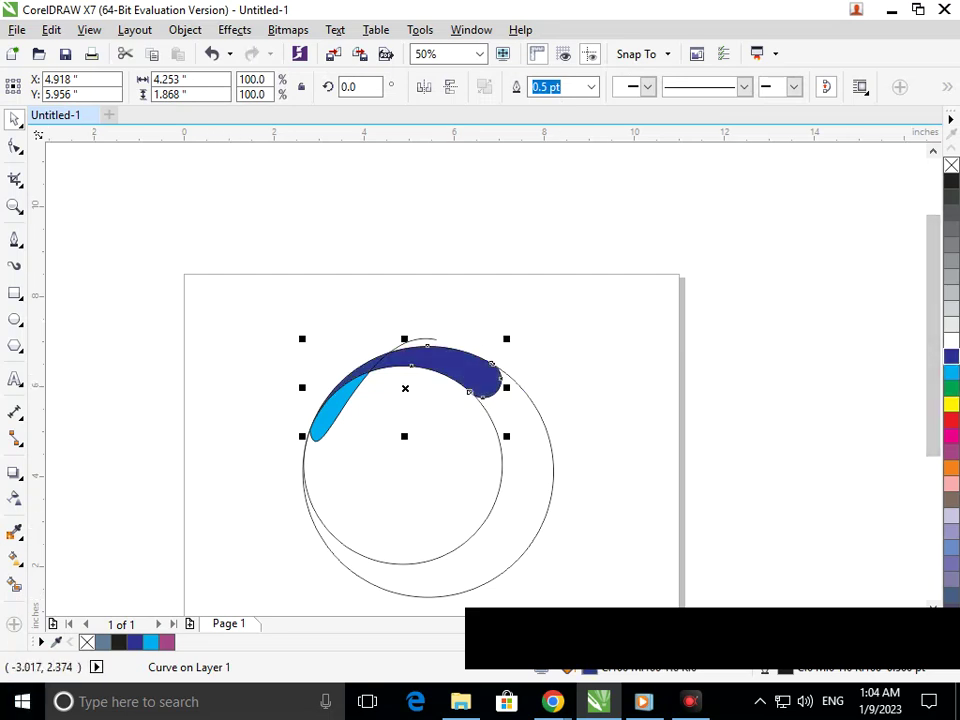
left_click(15, 556)
left_click(95, 555)
left_click_drag(495, 386, 322, 381)
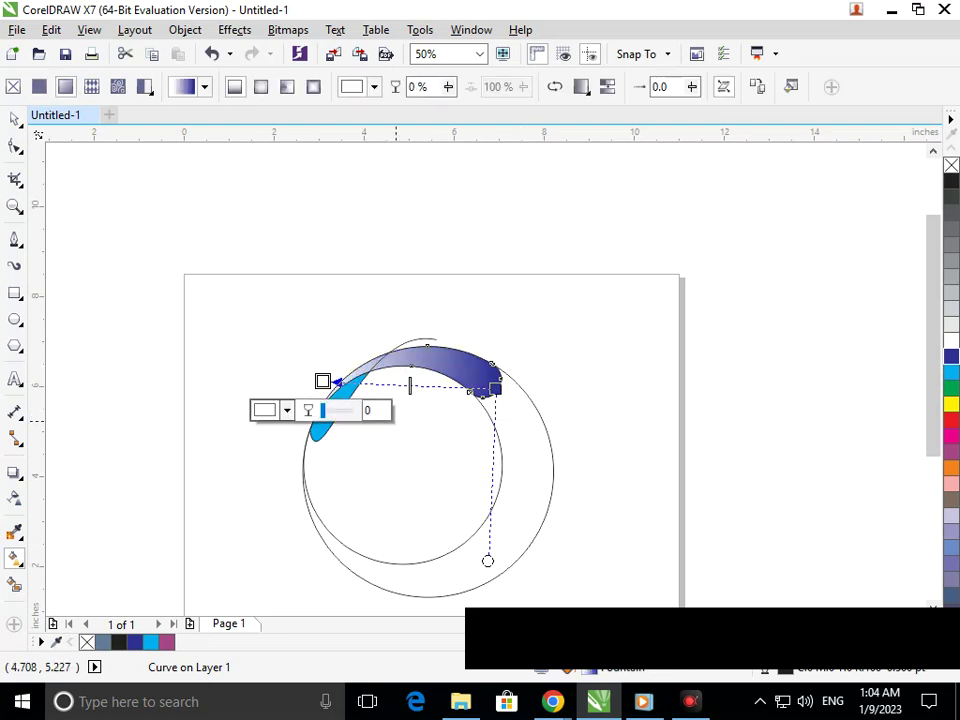
Step: Change the white end of the crescent's gradient to bright magenta and deselect the shape
left_click(286, 410)
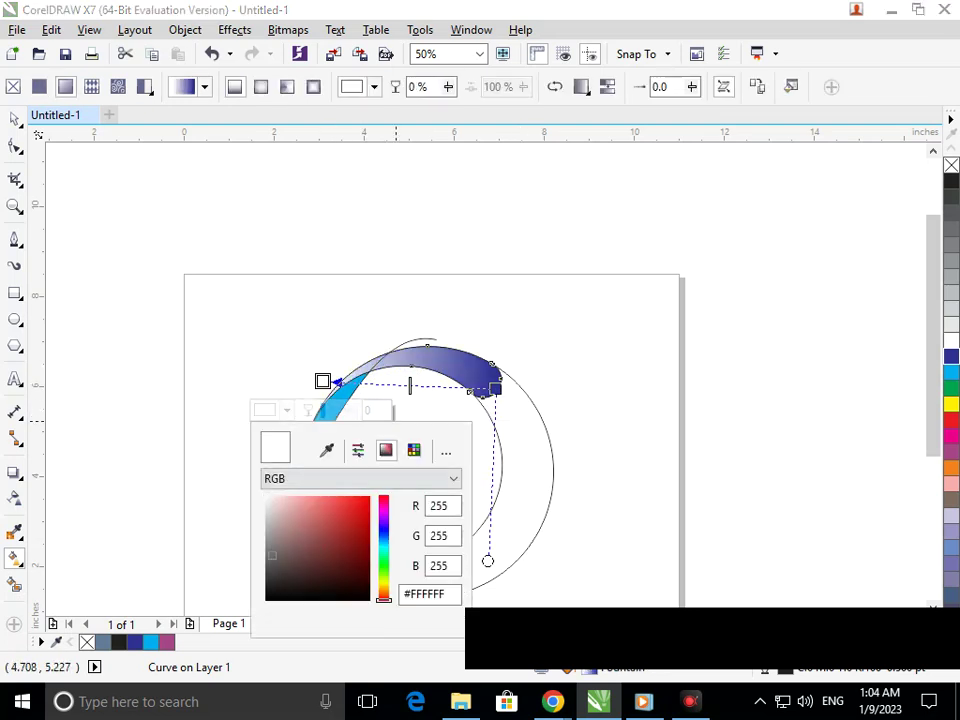
left_click(272, 555)
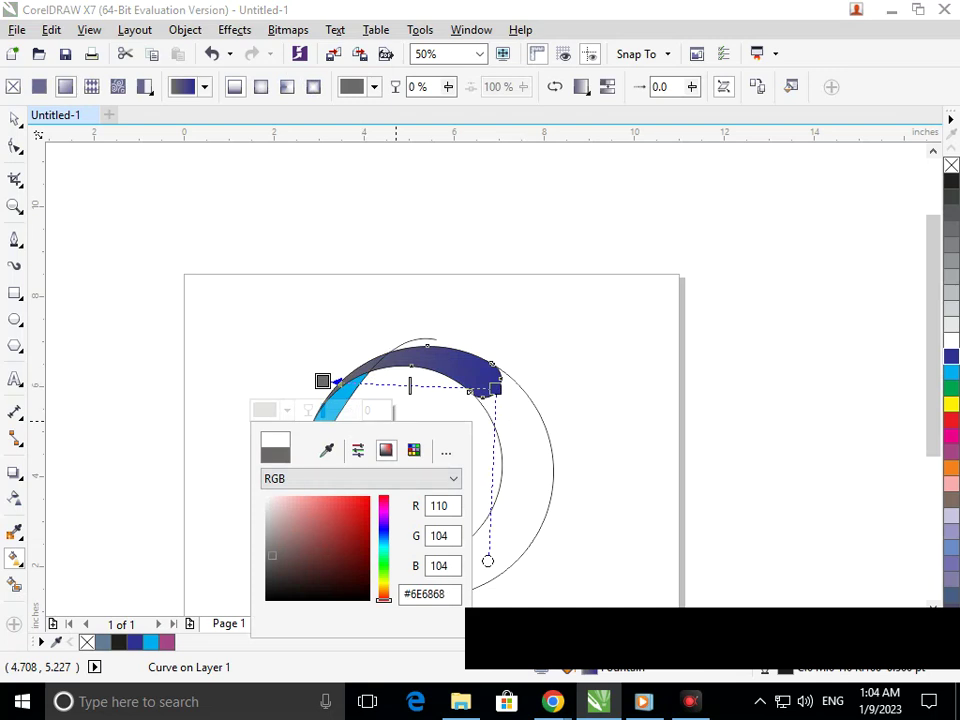
left_click(384, 546)
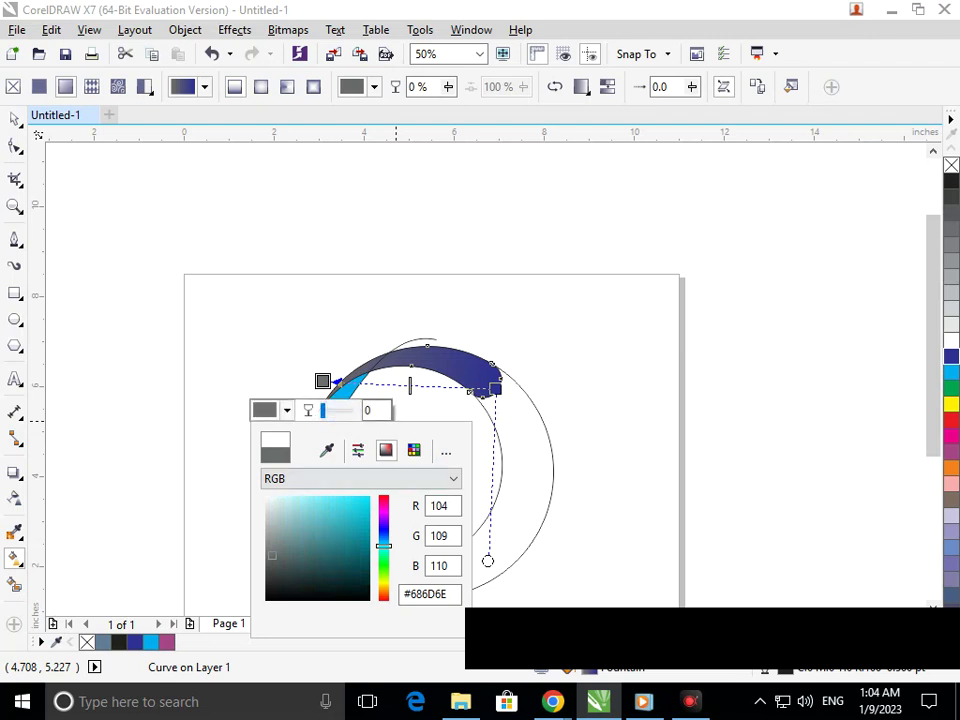
left_click(364, 505)
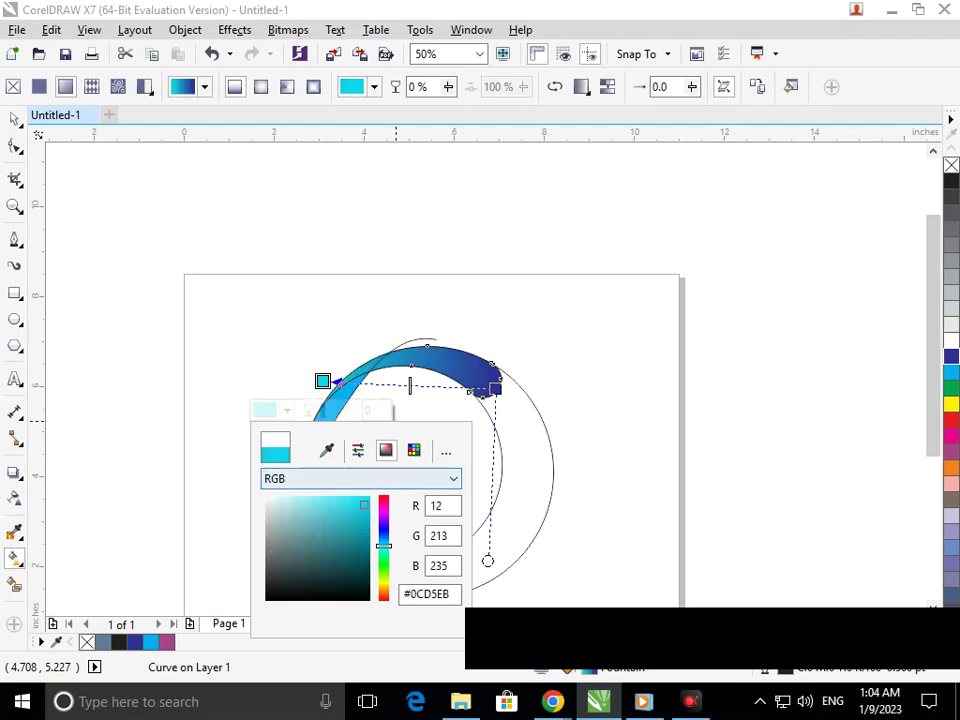
left_click(384, 514)
left_click_drag(359, 507, 370, 496)
left_click(490, 389)
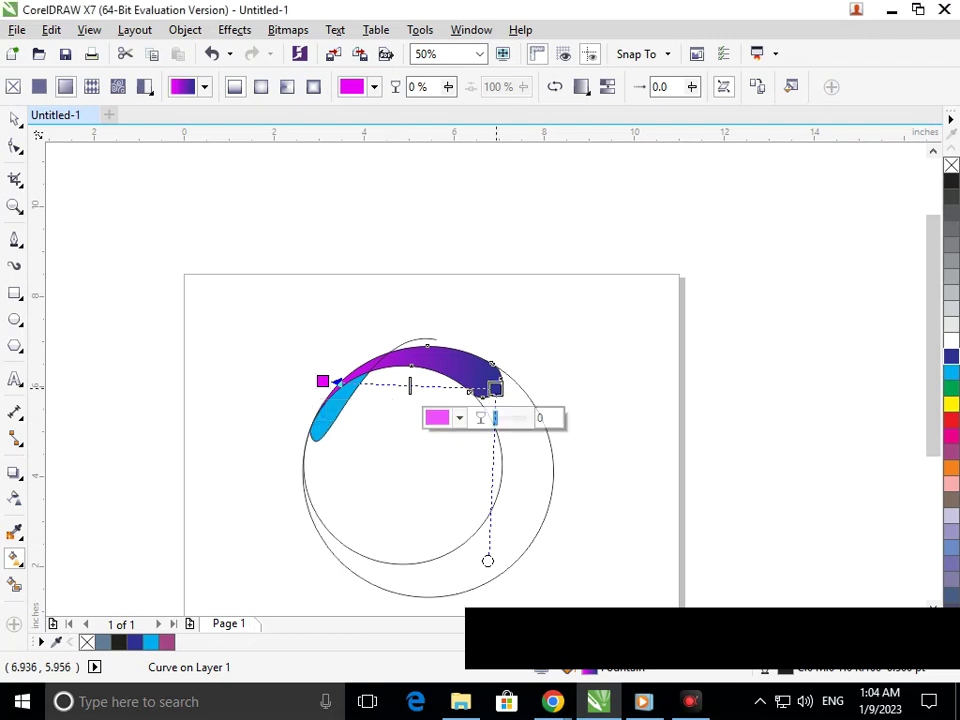
left_click(459, 418)
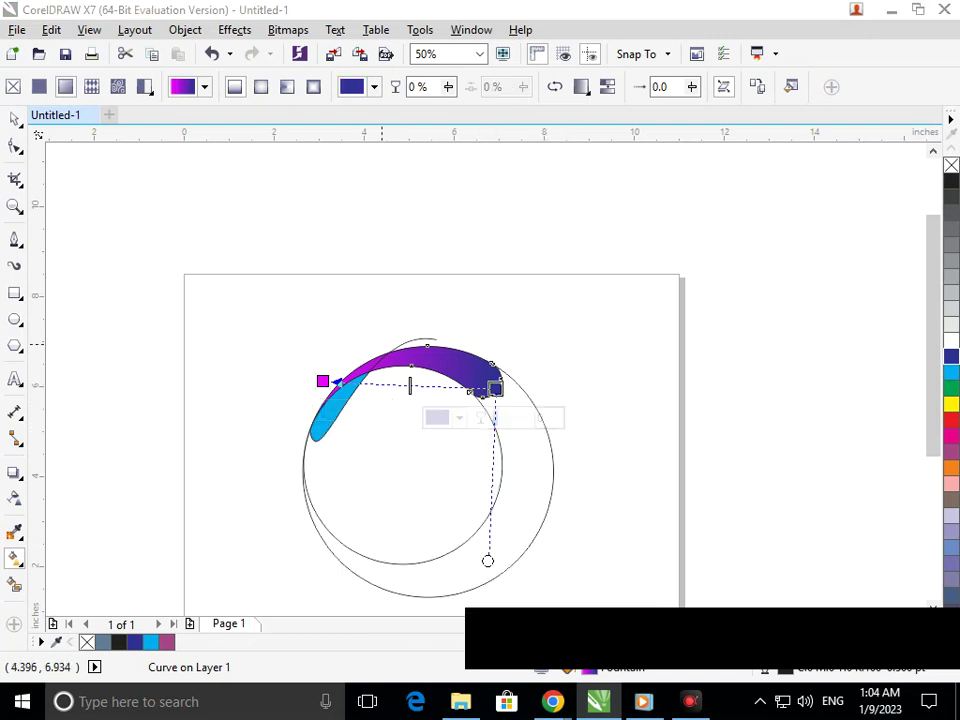
left_click(14, 119)
key("Escape")
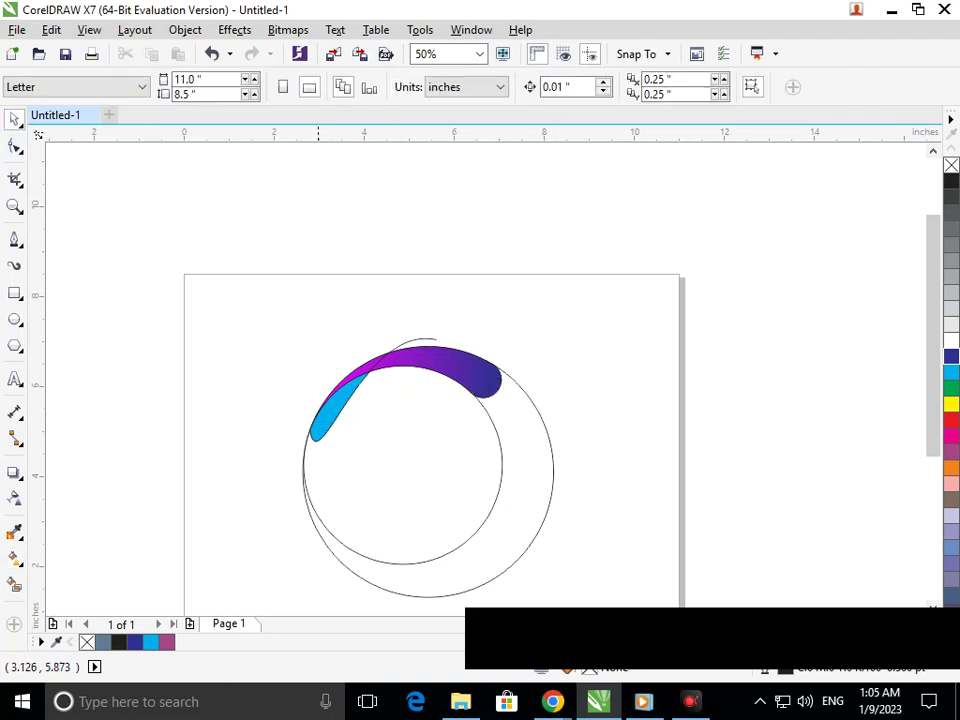
Step: Move the whole drawing off the page to its left, and undo the extra move of the crescent
scroll(476, 476, "down", 1)
right_click(476, 476)
left_click(387, 427)
mouse_move(356, 302)
left_mouse_down()
mouse_move(400, 383)
mouse_move(606, 576)
left_mouse_up()
left_click_drag(497, 484, 228, 391)
key("Escape")
left_click_drag(184, 265, 237, 303)
key("ctrl+z")
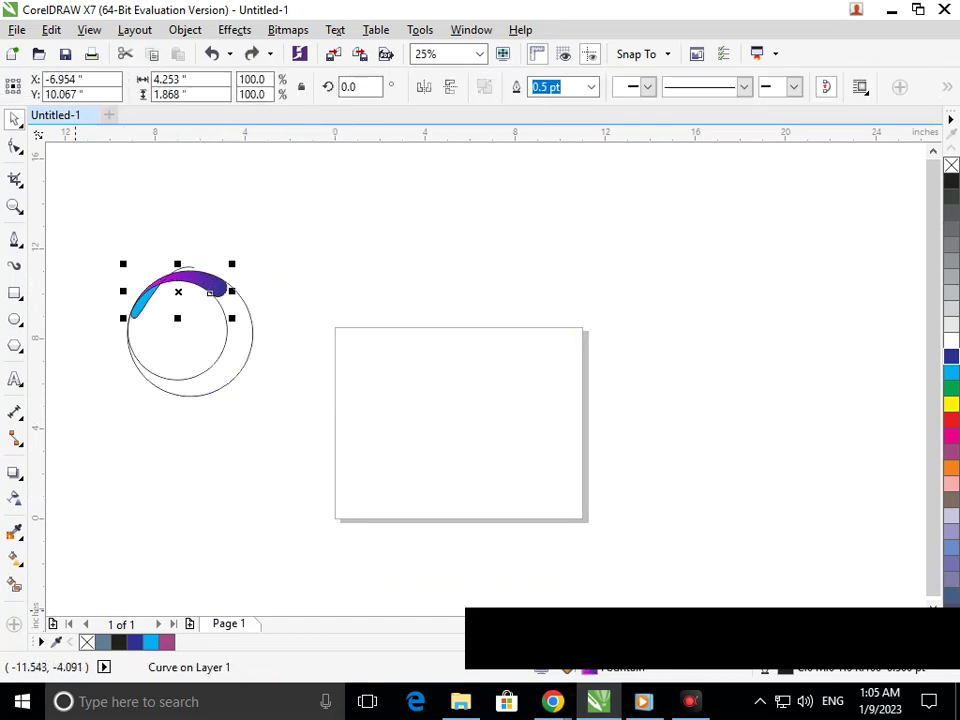
Step: Change the gradient colour at the crescent's rounded end to green, C60 M0 Y60 K20
left_click(15, 558)
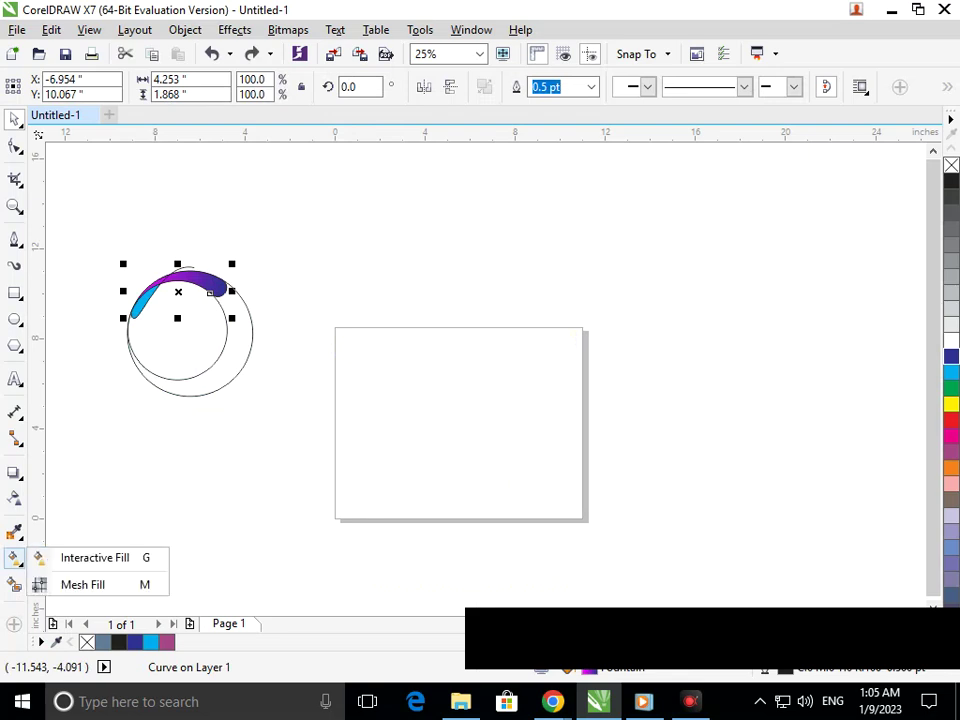
left_click(90, 557)
mouse_move(223, 292)
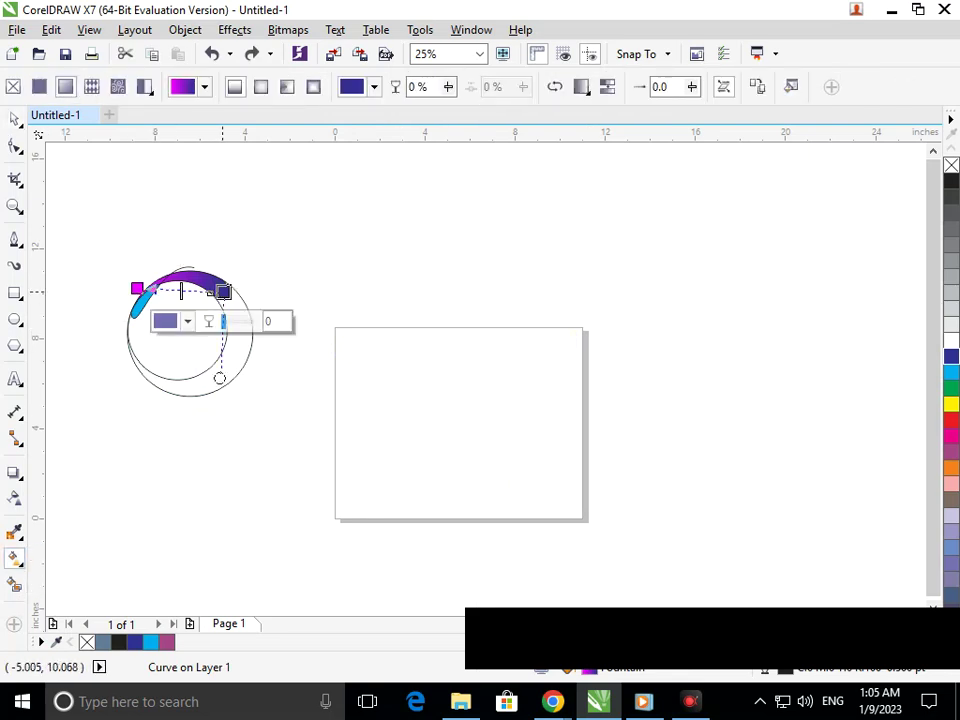
left_click(187, 321)
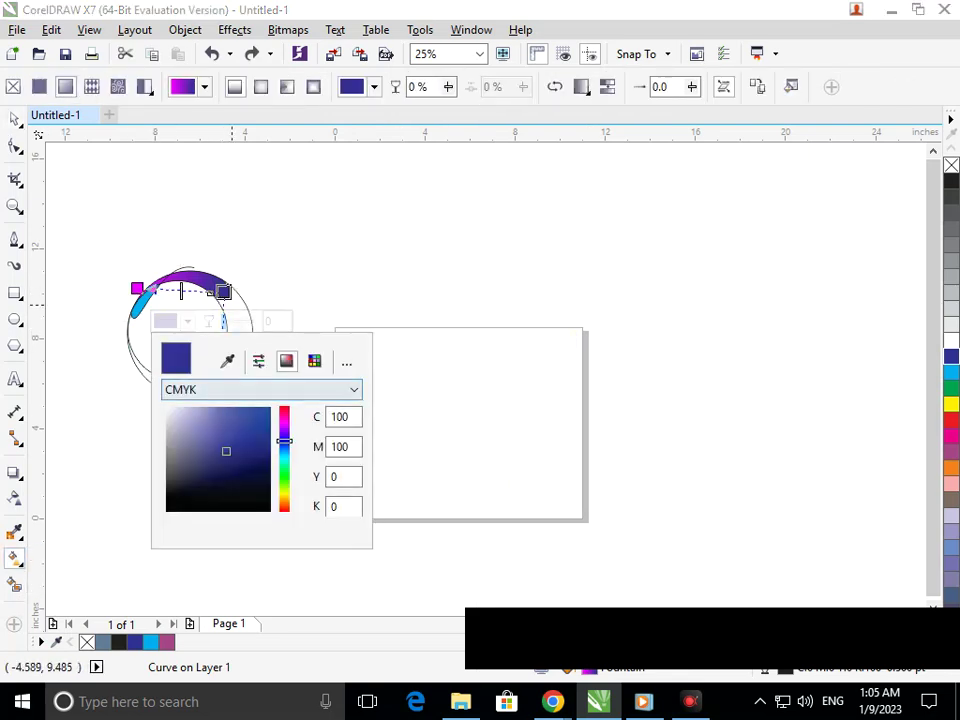
left_click_drag(284, 440, 284, 505)
left_click(270, 414)
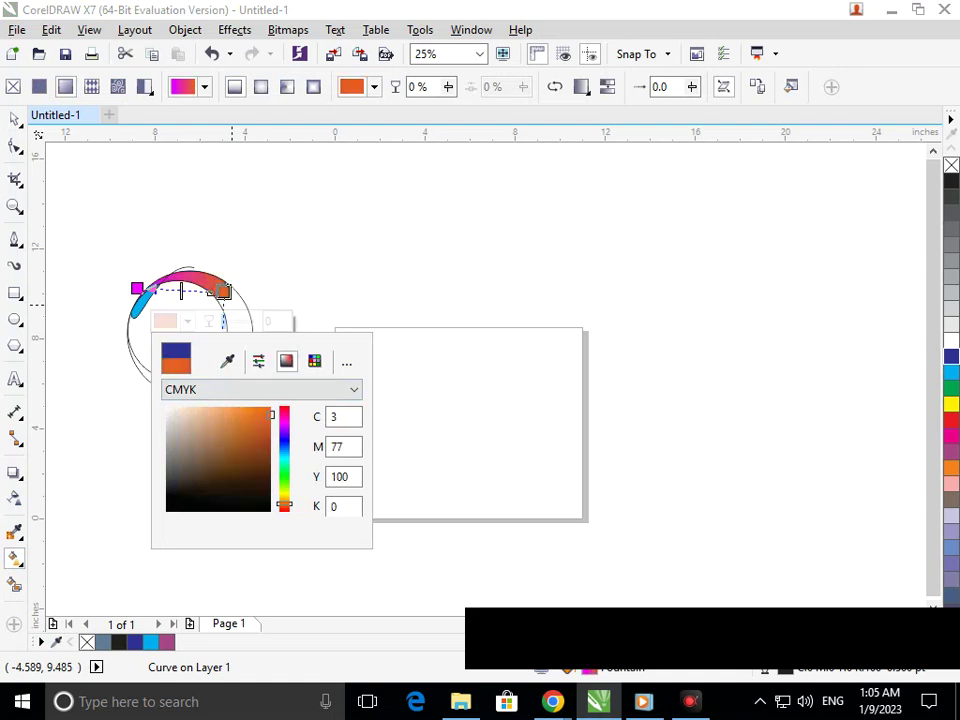
left_click(314, 361)
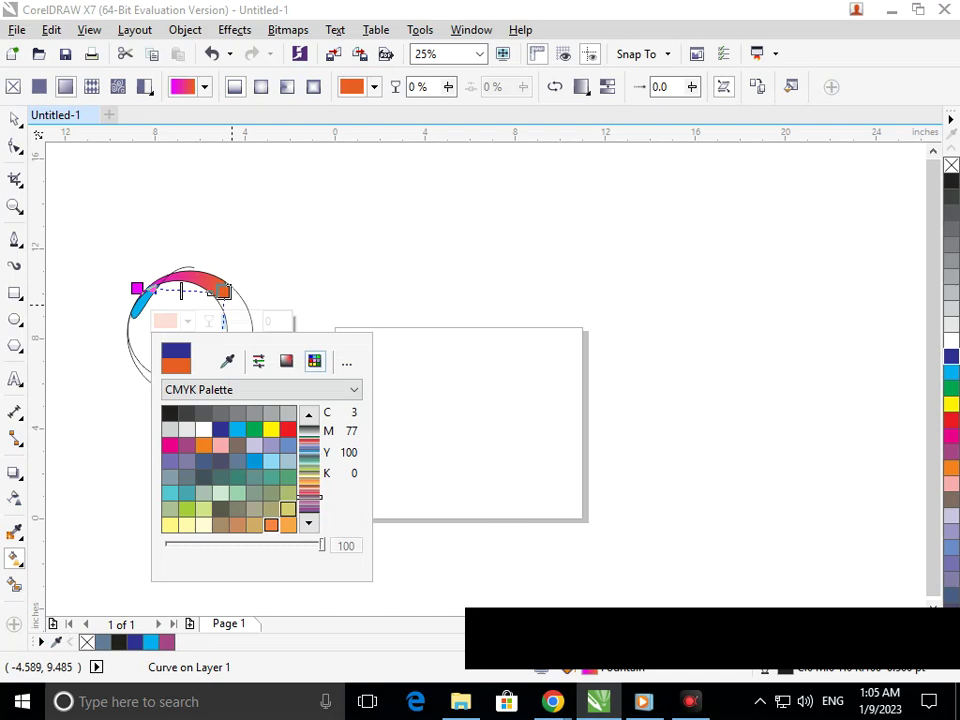
left_click(288, 509)
left_click(288, 493)
left_click(288, 477)
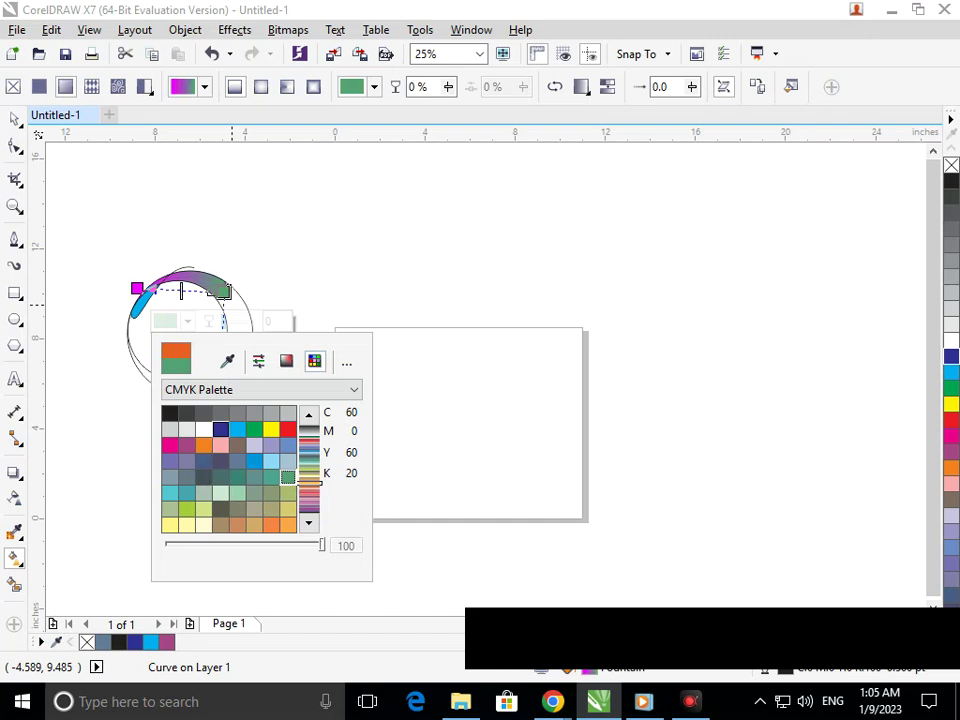
left_click(220, 429)
key("ctrl+z")
Step: Delete the smaller inner circle, keeping the large circle and the coloured shapes
left_click(14, 119)
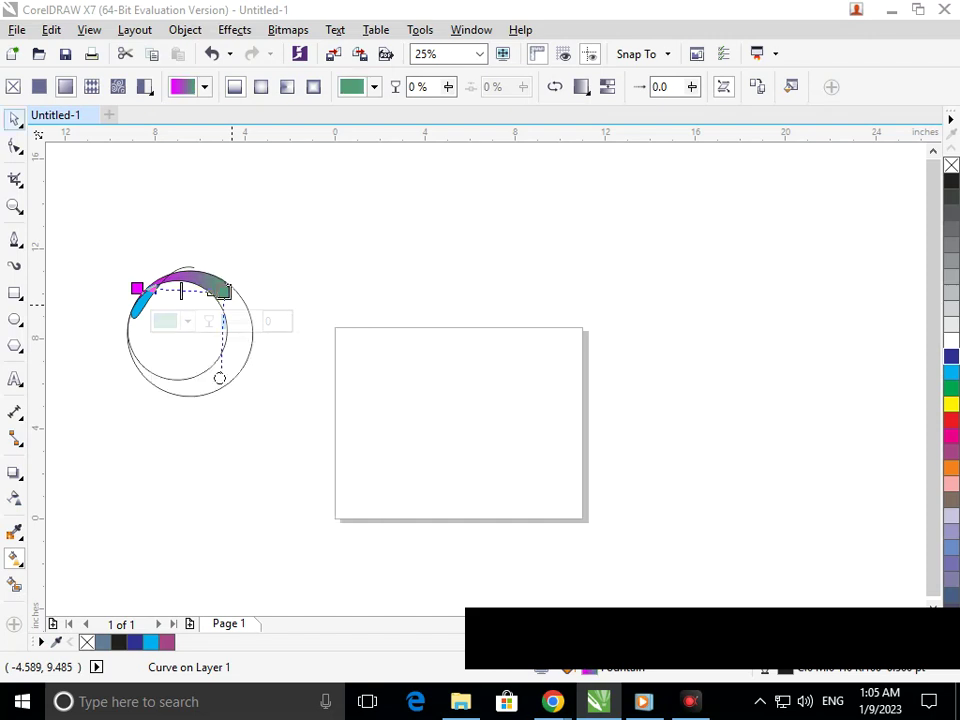
left_click(157, 192)
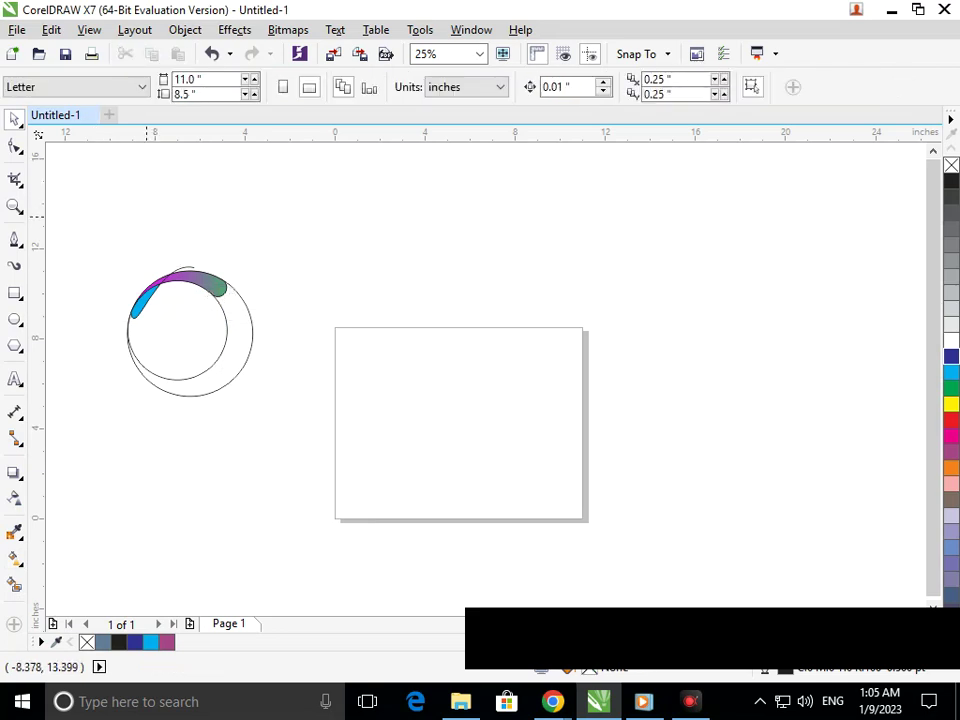
left_click_drag(187, 356, 240, 410)
key("Delete")
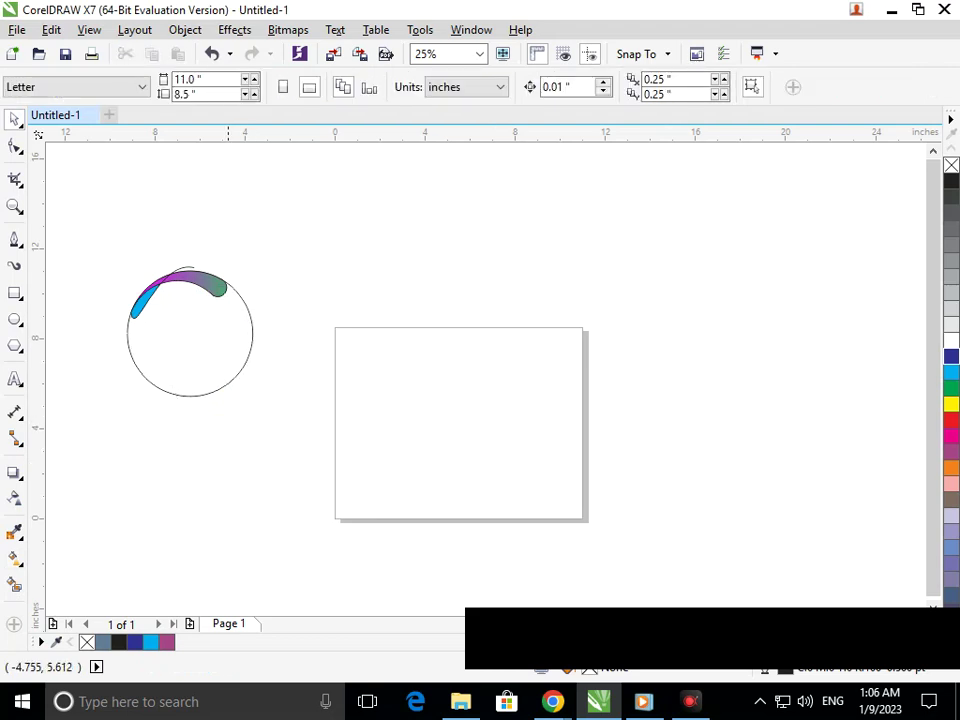
Step: Remove the part of the S-curve that extends above the crescent with Virtual Segment Delete
scroll(150, 278, "up", 4)
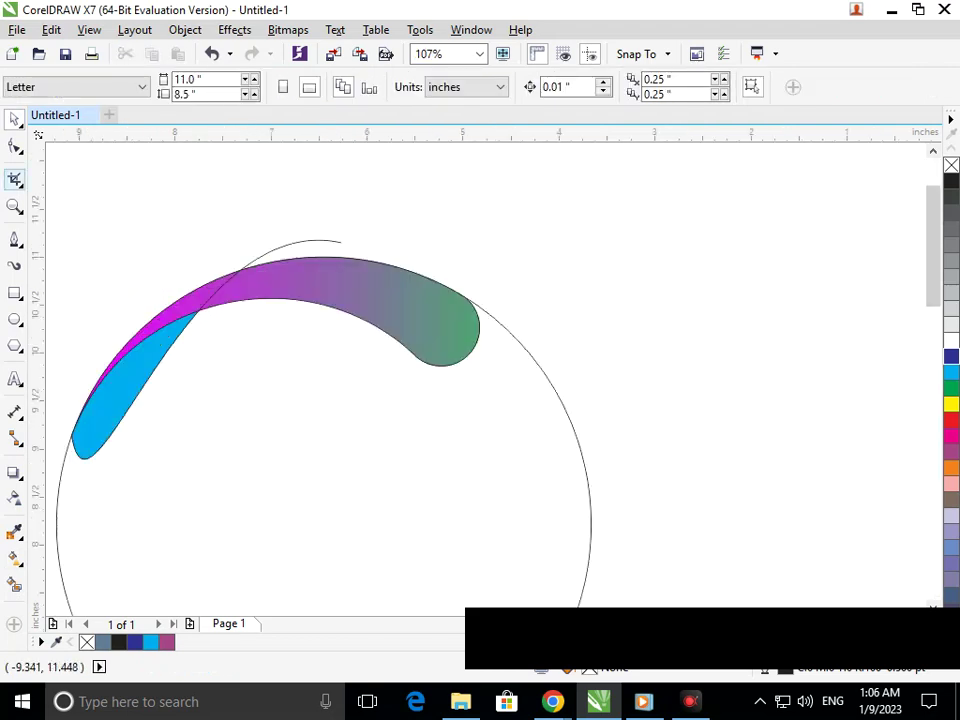
left_click(15, 178)
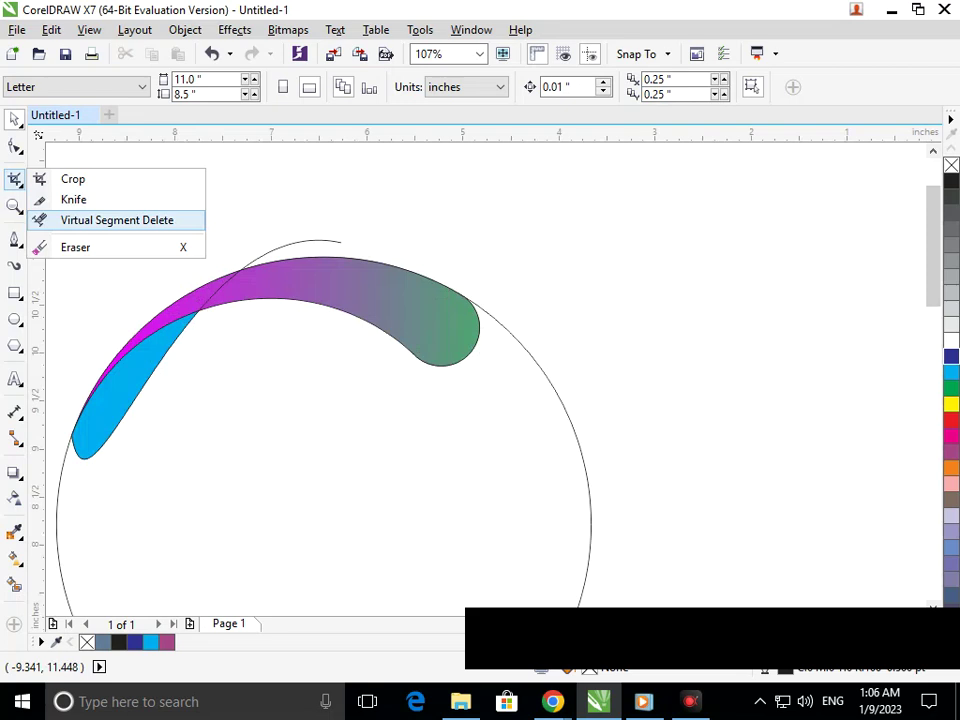
left_click(128, 221)
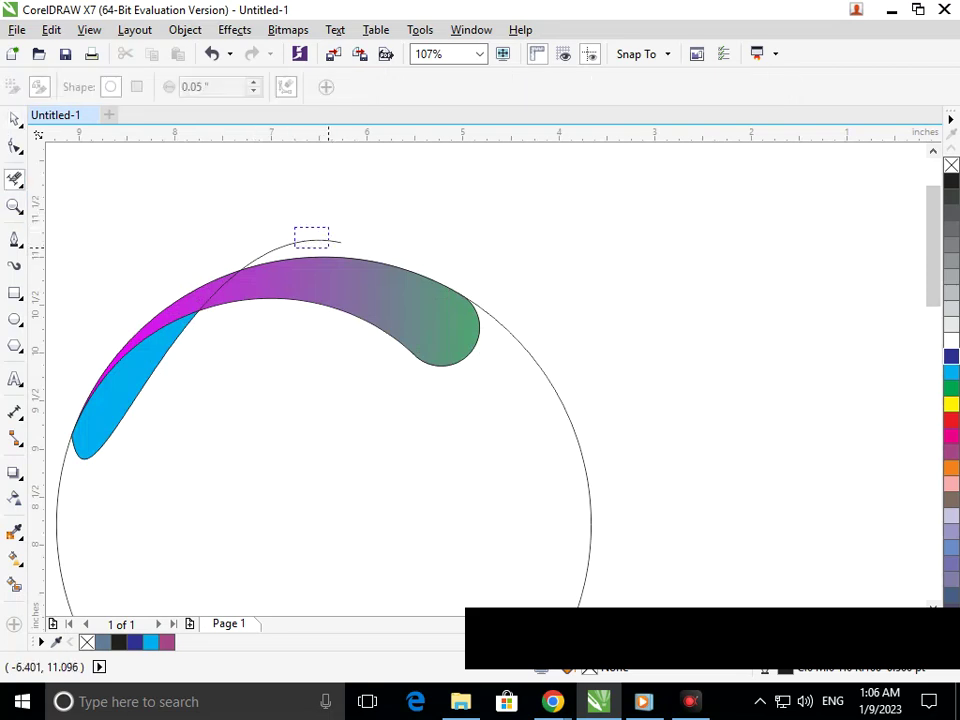
Step: Delete the S-curve's middle node and pull its upper end back to the tip of the cyan shape with the Shape tool
scroll(308, 236, "down", 4)
key("F2")
left_click_drag(69, 234, 531, 435)
key("F2")
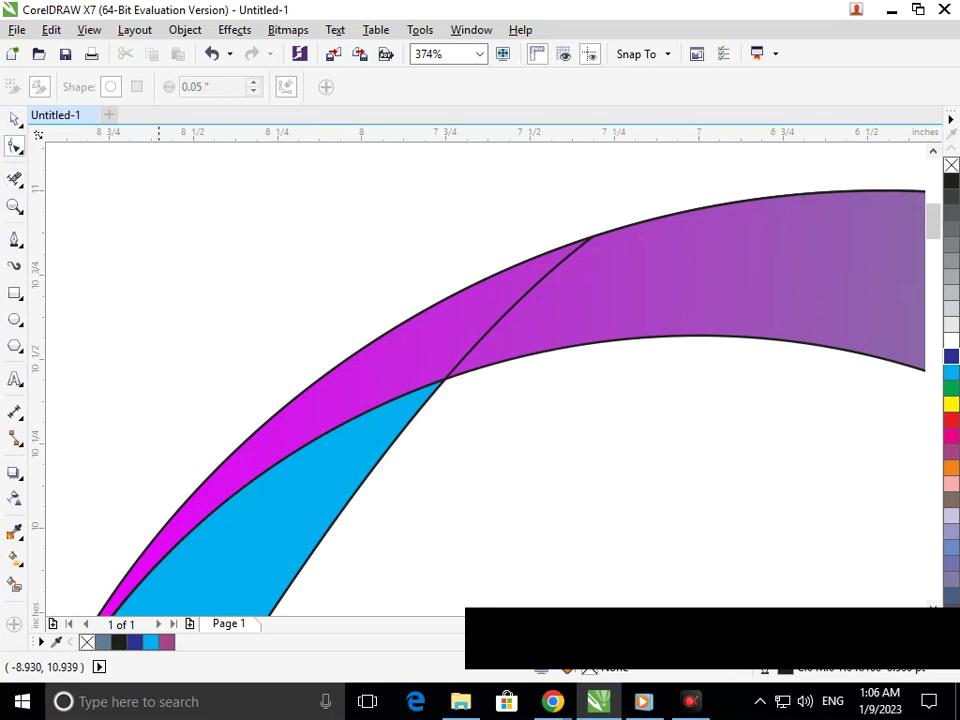
left_click(589, 240)
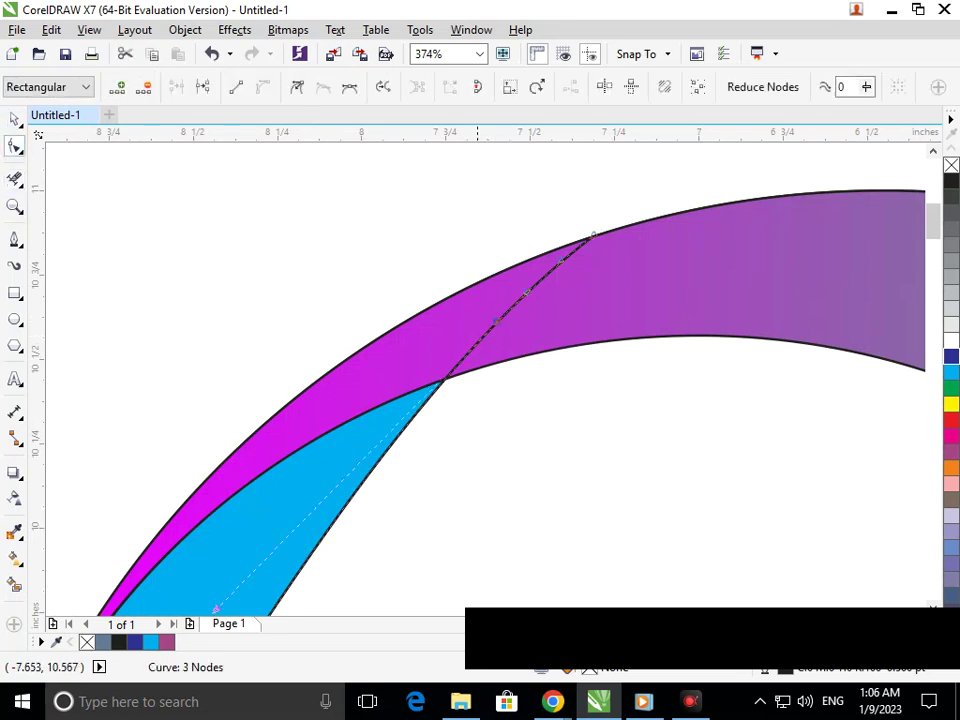
key("Delete")
left_click(486, 346)
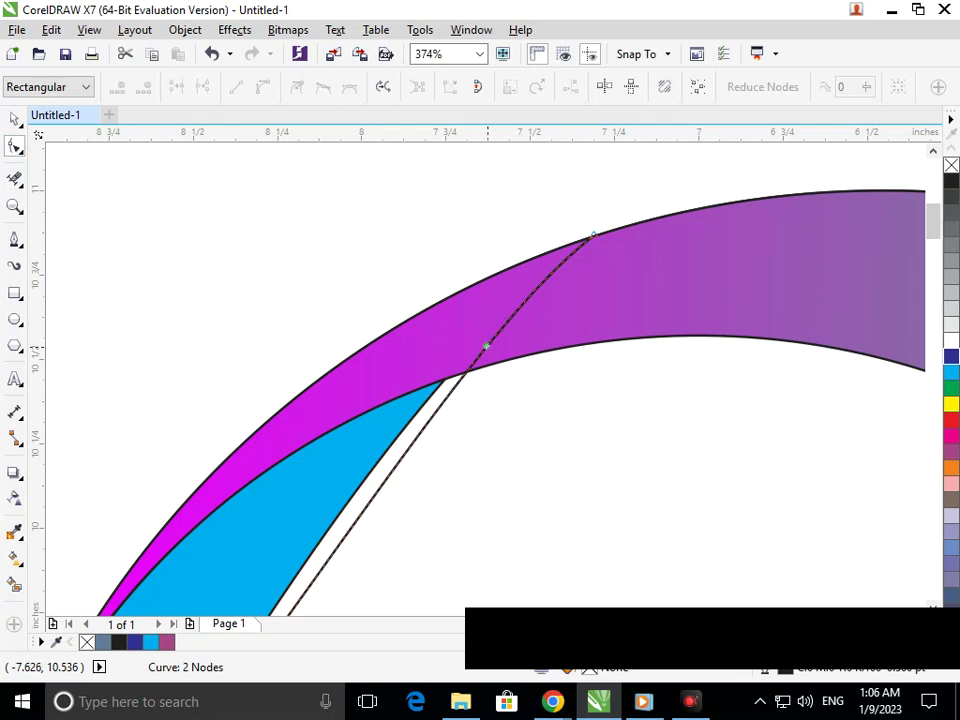
left_click_drag(486, 346, 262, 518)
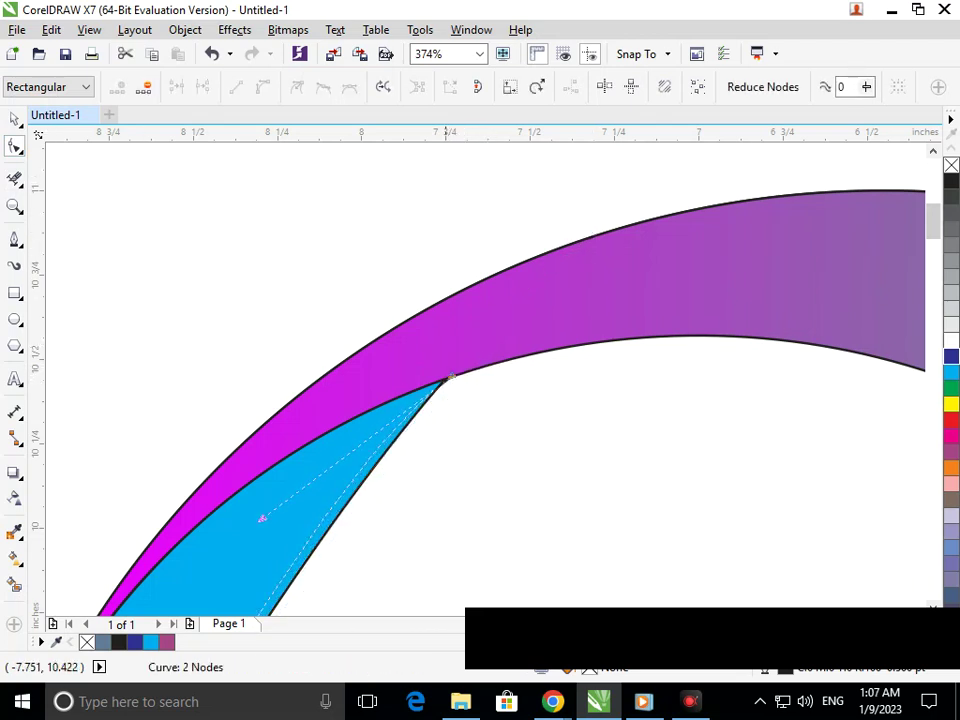
key("F3")
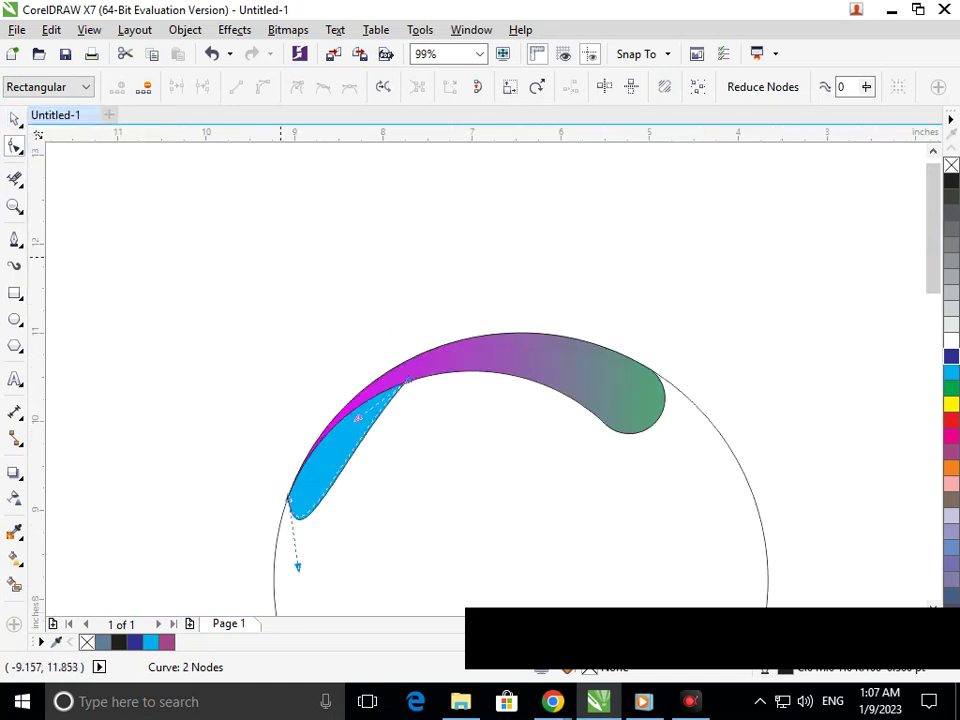
left_click(14, 119)
left_click(323, 312)
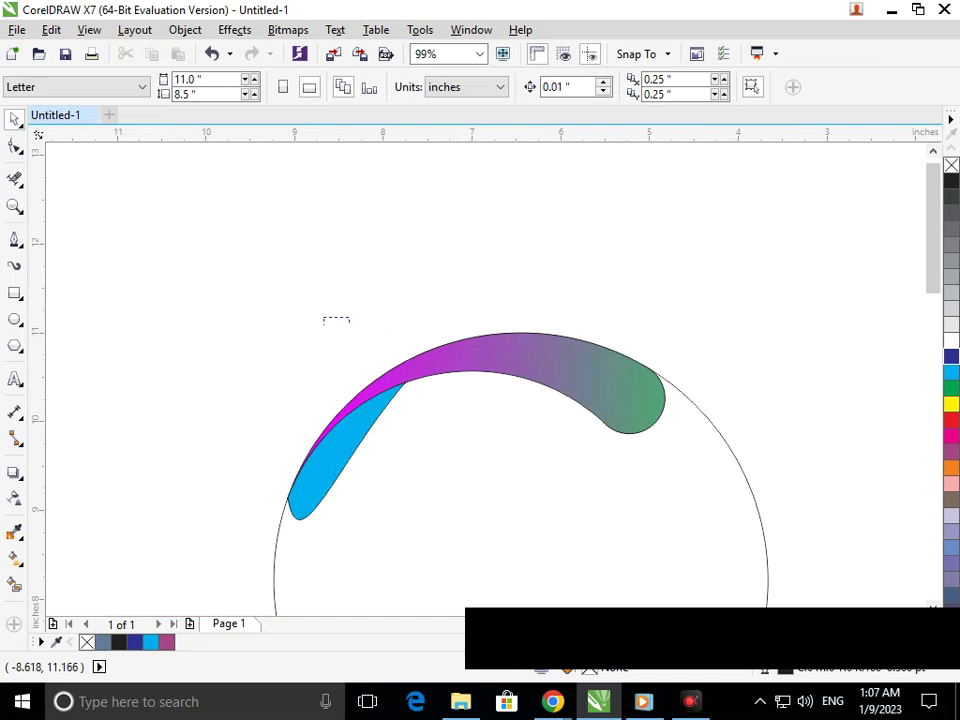
Step: Select the cyan shape and the gradient crescent together and move their rotation centre to the middle of the large circle
key("F3")
left_click_drag(92, 240, 341, 431)
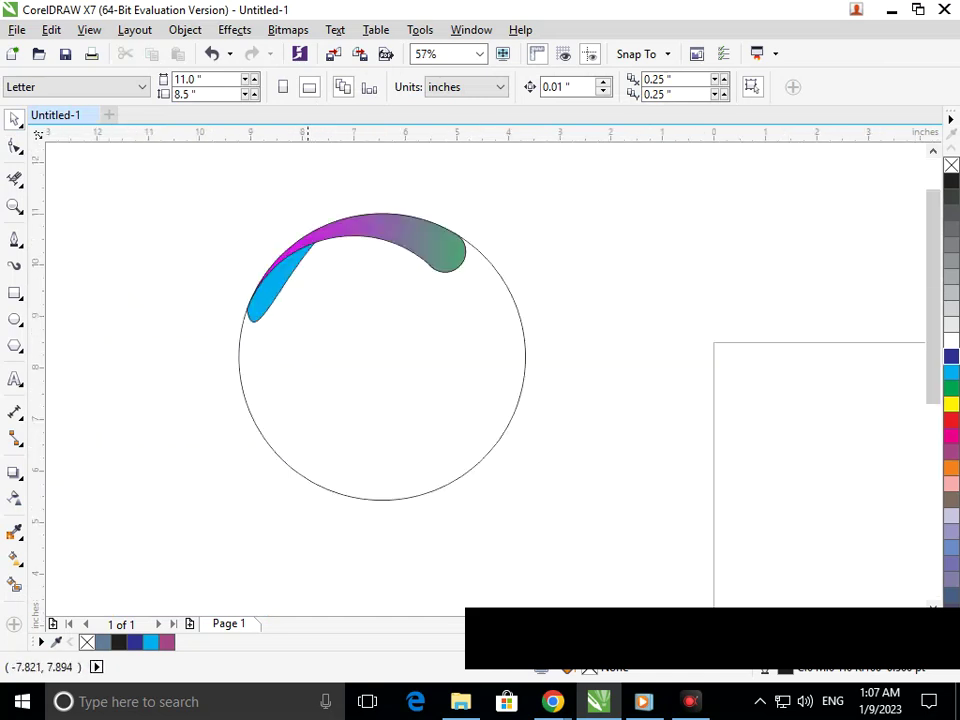
left_click(255, 308)
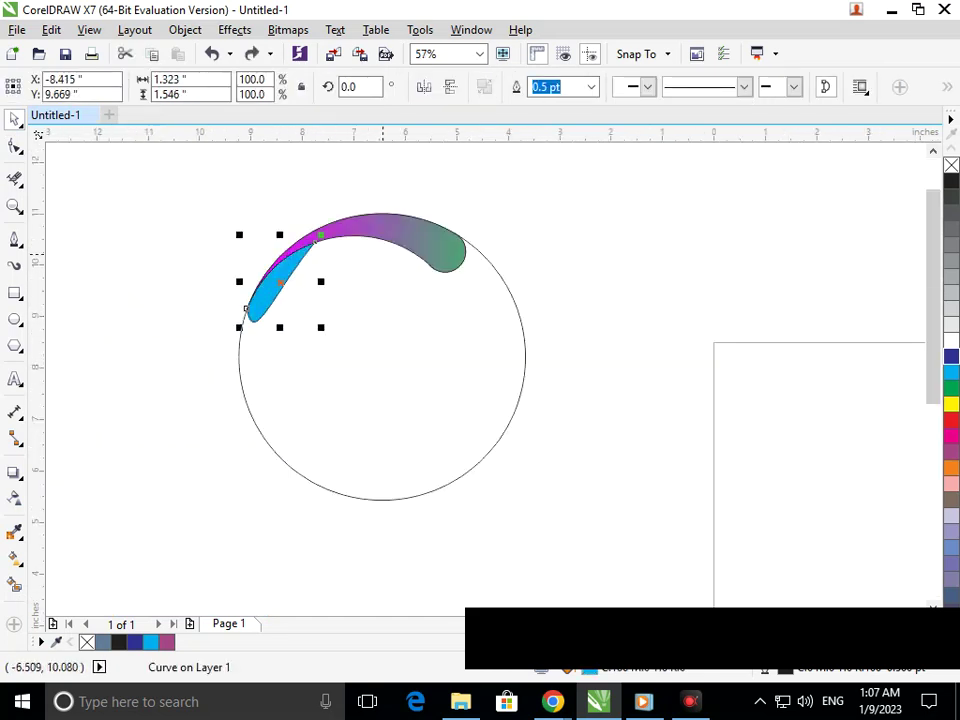
left_click(393, 230, "shift")
left_click(392, 231)
mouse_move(355, 266)
left_mouse_down()
mouse_move(380, 366)
mouse_move(391, 351)
left_mouse_up()
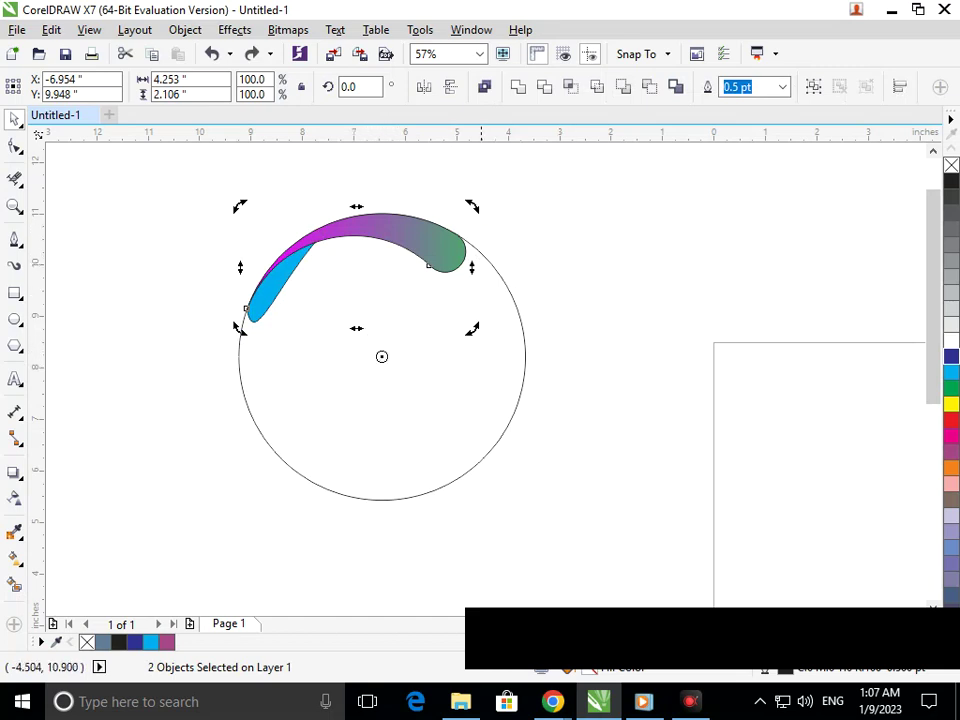
Step: Make a copy of both shapes rotated 235.377° about the large circle's centre, and cancel the duplicate offset settings
left_click_drag(473, 205, 455, 516)
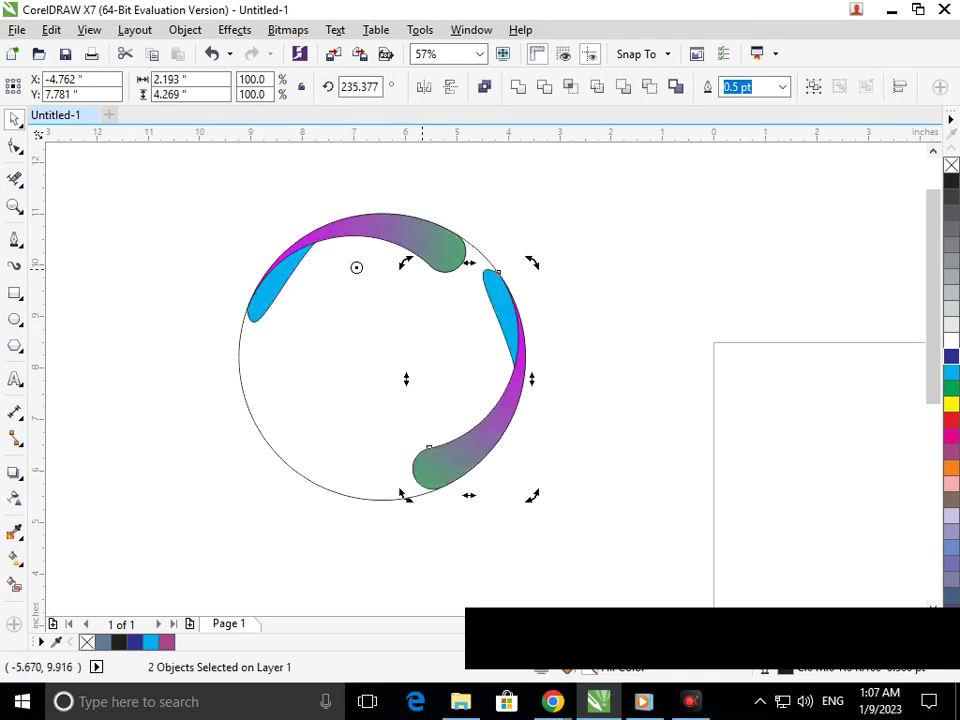
key("ctrl+d")
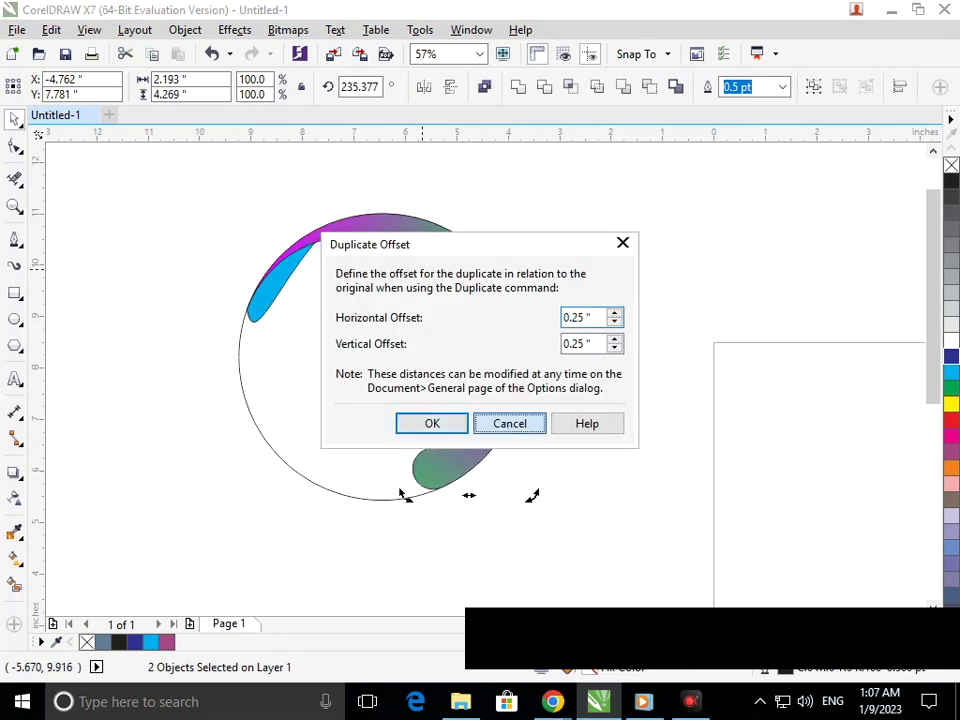
left_click(506, 424)
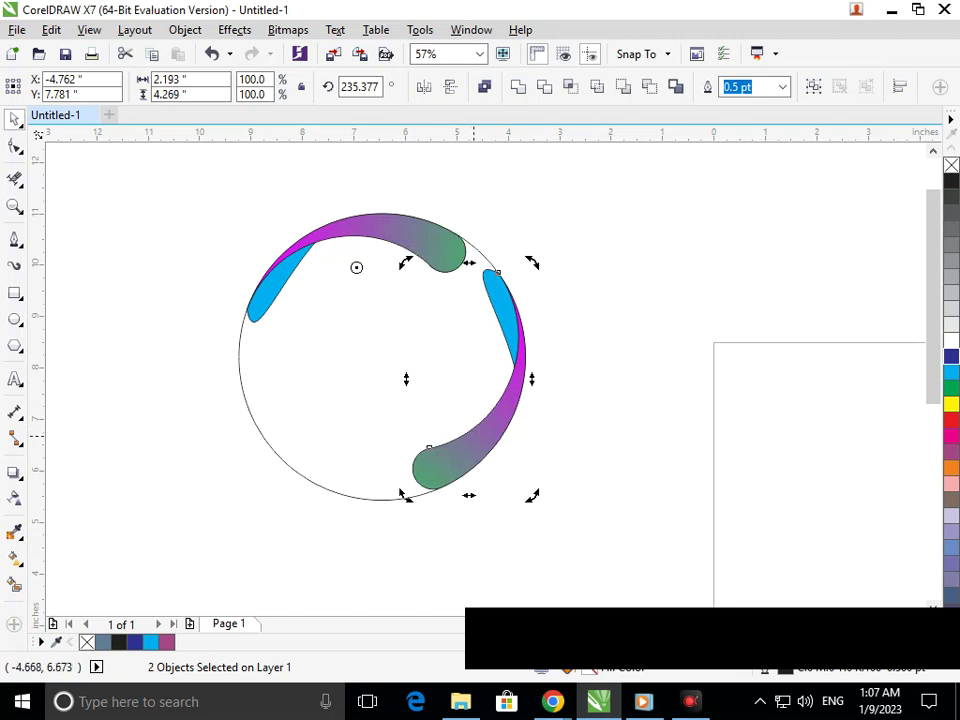
left_click(469, 446)
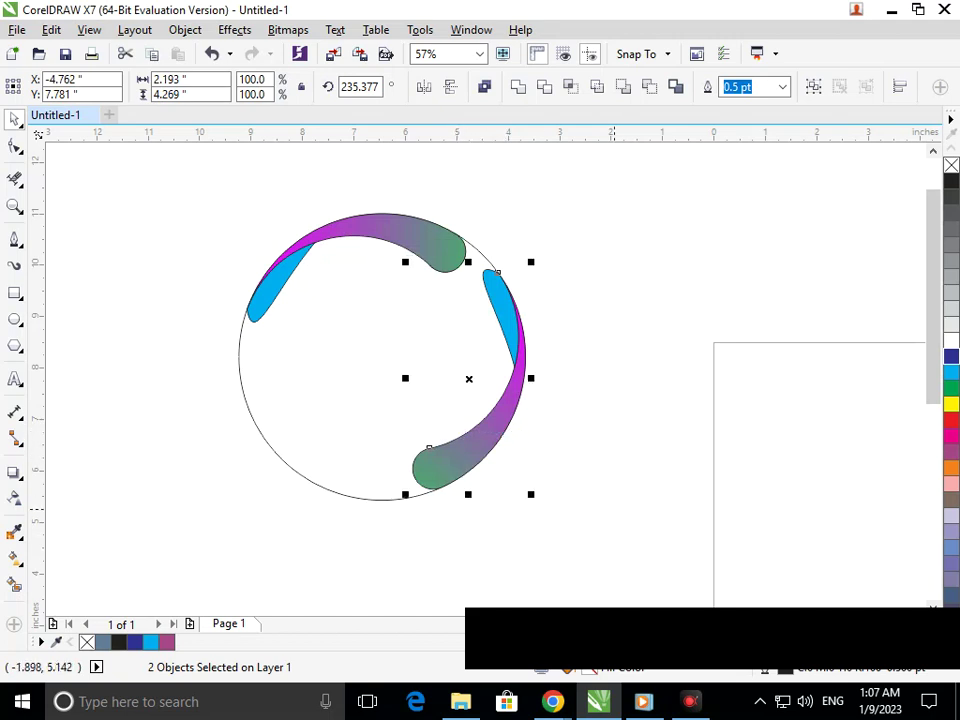
Step: Undo the last changes made after rotating the copy of the crescent and cyan shape
key("ctrl+z")
key("ctrl+z")
key("ctrl+z")
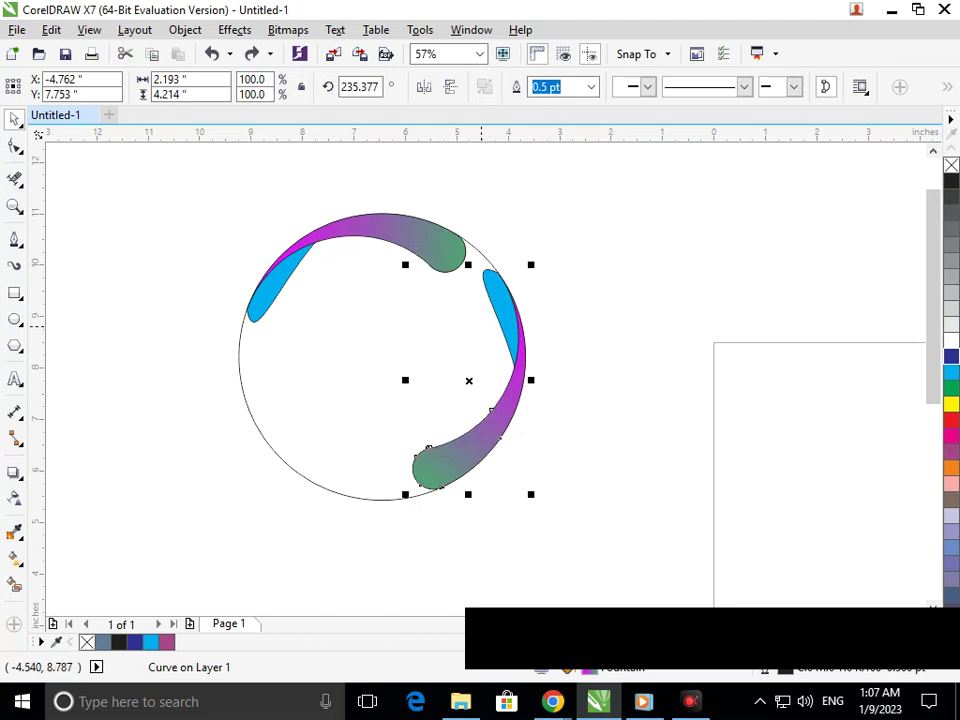
Step: Move the rotation centre of the rotated crescent and cyan pair to the large circle's middle and make a third copy rotated around it
left_click(500, 303, "shift")
left_click(476, 440)
mouse_move(469, 380)
left_mouse_down()
mouse_move(366, 376)
mouse_move(381, 356)
left_mouse_up()
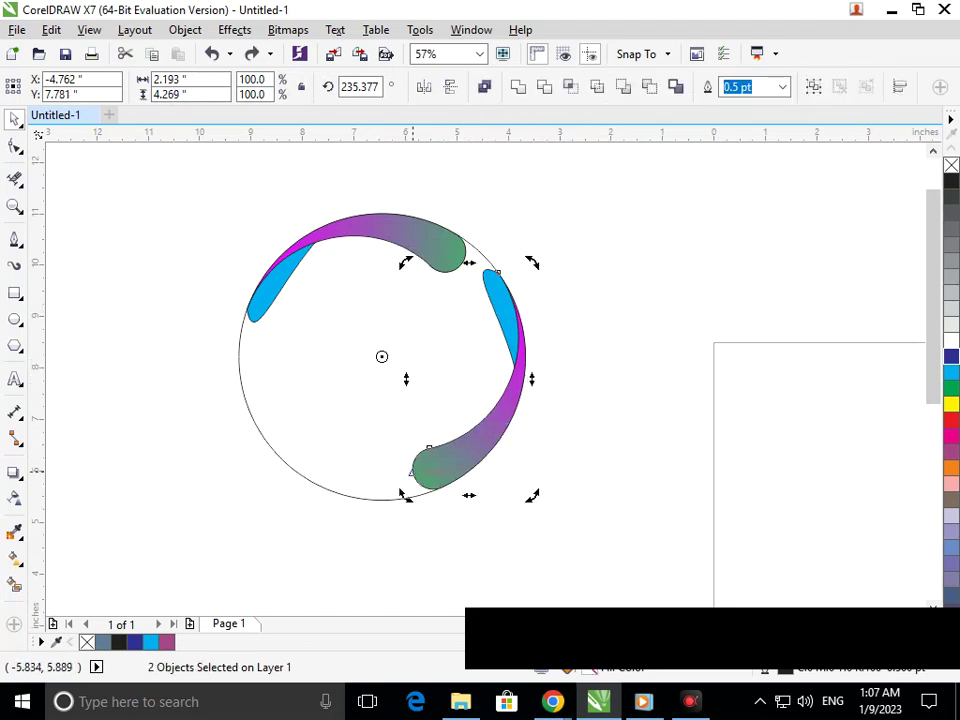
left_click_drag(411, 470, 92, 255)
left_click(629, 472)
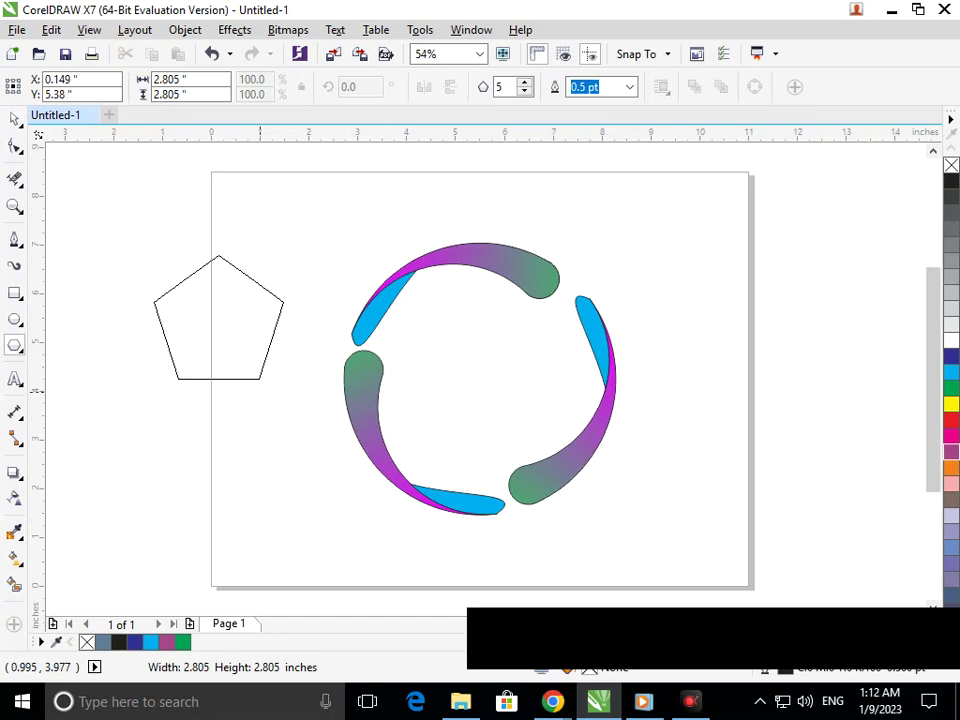
Step: Draw a polygon about 2.2 × 2.1 inches beside the ring and set its number of sides to 6
left_click_drag(261, 398, 243, 366)
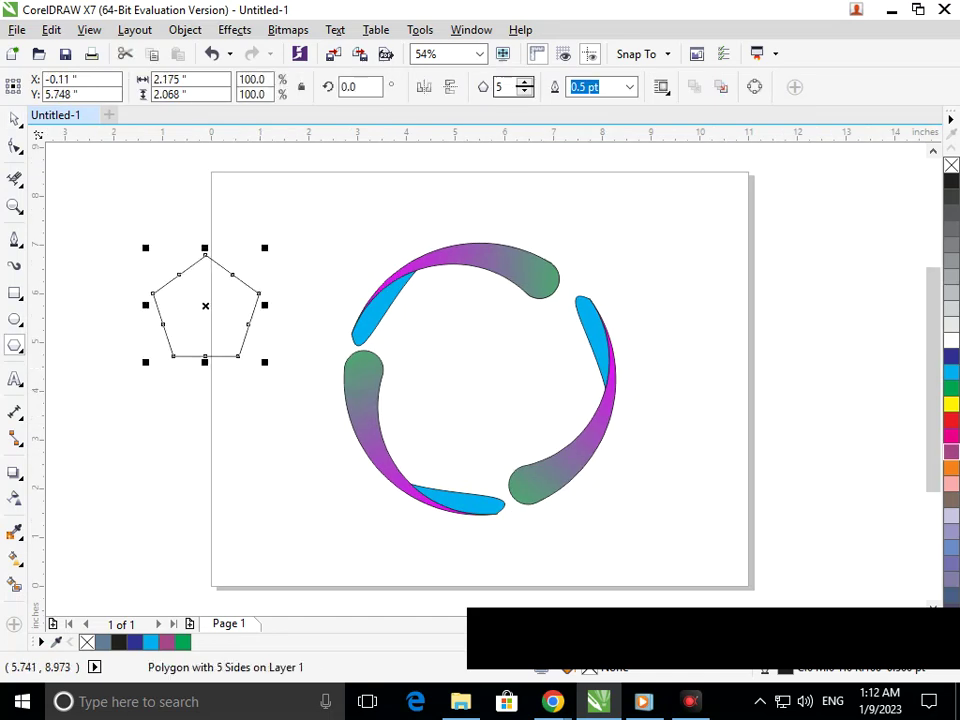
left_click(524, 87)
key("Return")
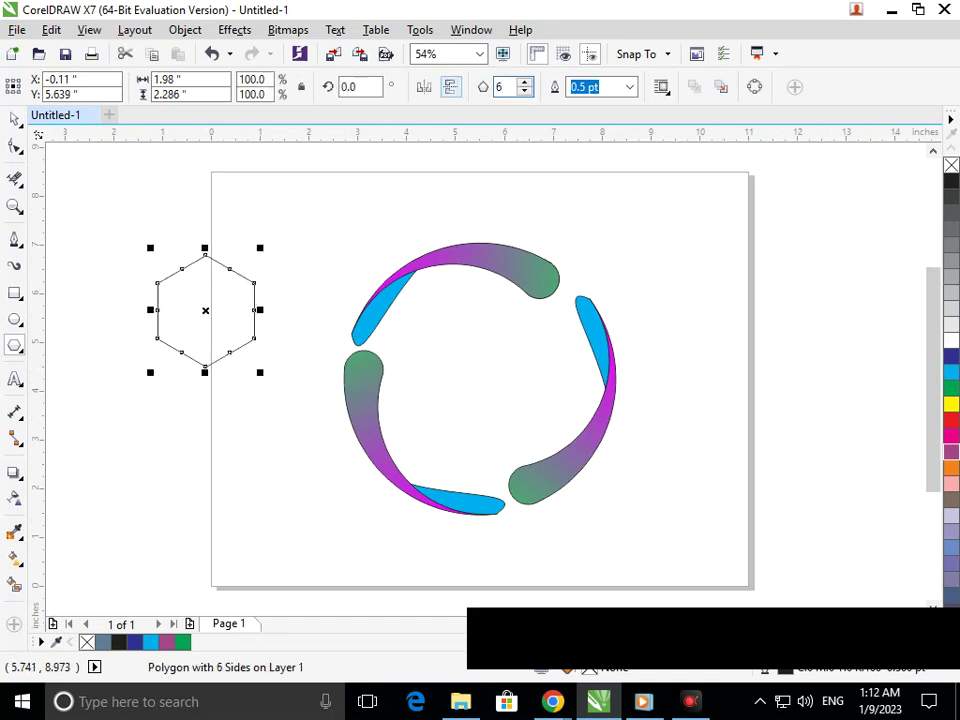
left_click(14, 120)
left_click(89, 256)
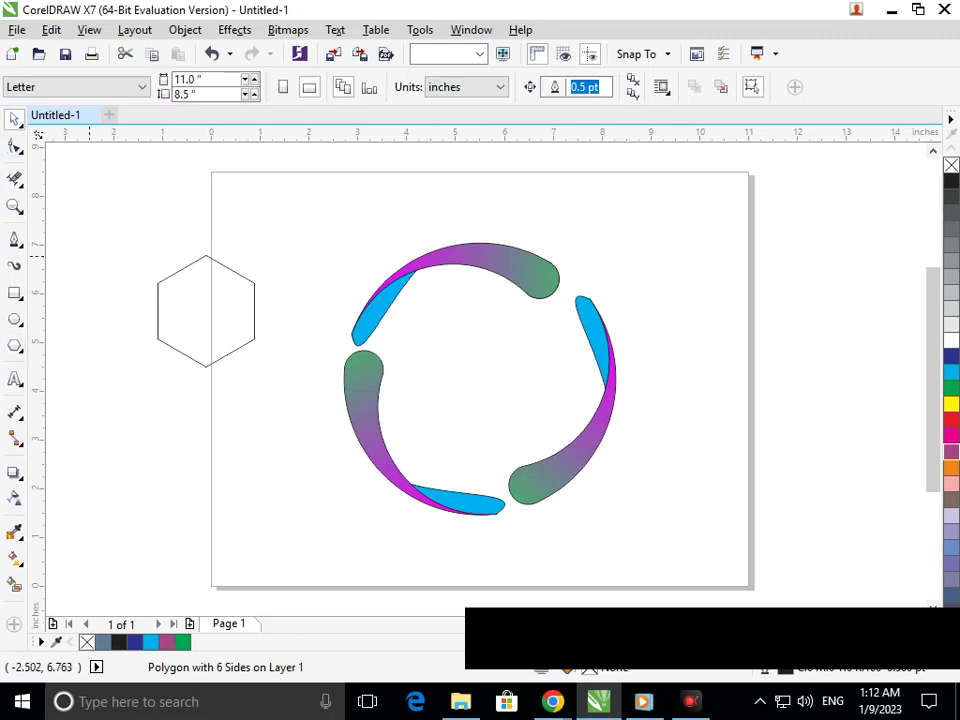
Step: Move the hexagon into the middle of the ring and enlarge it proportionally to about 2.5 × 2.9 inches
left_click_drag(205, 310, 478, 374)
left_click_drag(435, 431, 408, 478)
left_click(385, 497)
left_click_drag(490, 369, 493, 379)
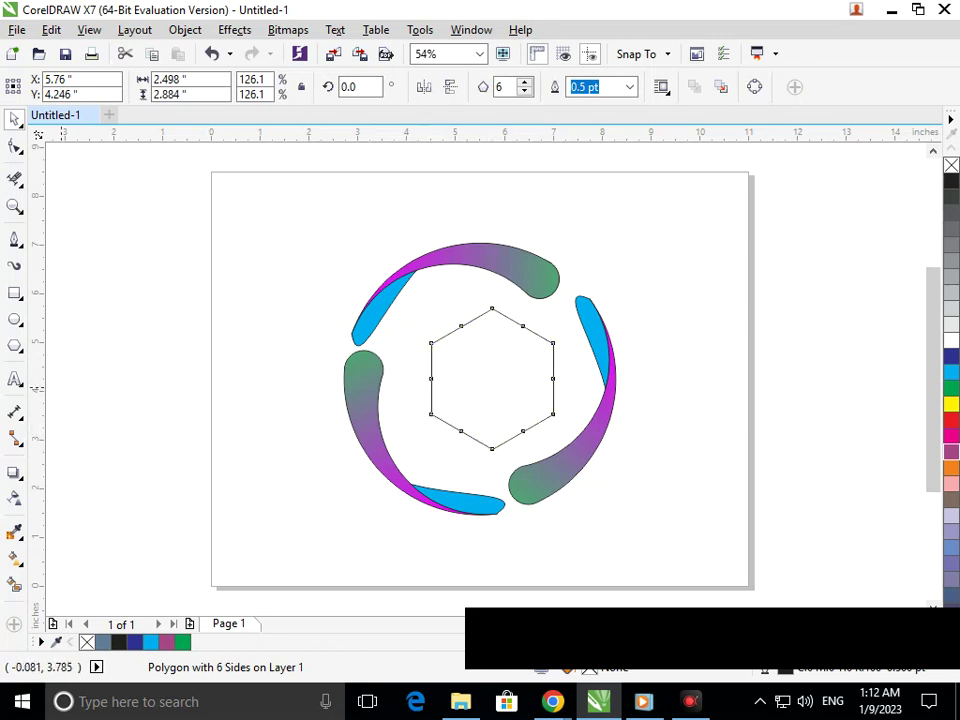
Step: Join the hexagon's opposite corners with three Pen lines and trim the upper vertical and lower diagonal halves with Virtual Segment Delete to form a cube
left_click(14, 240)
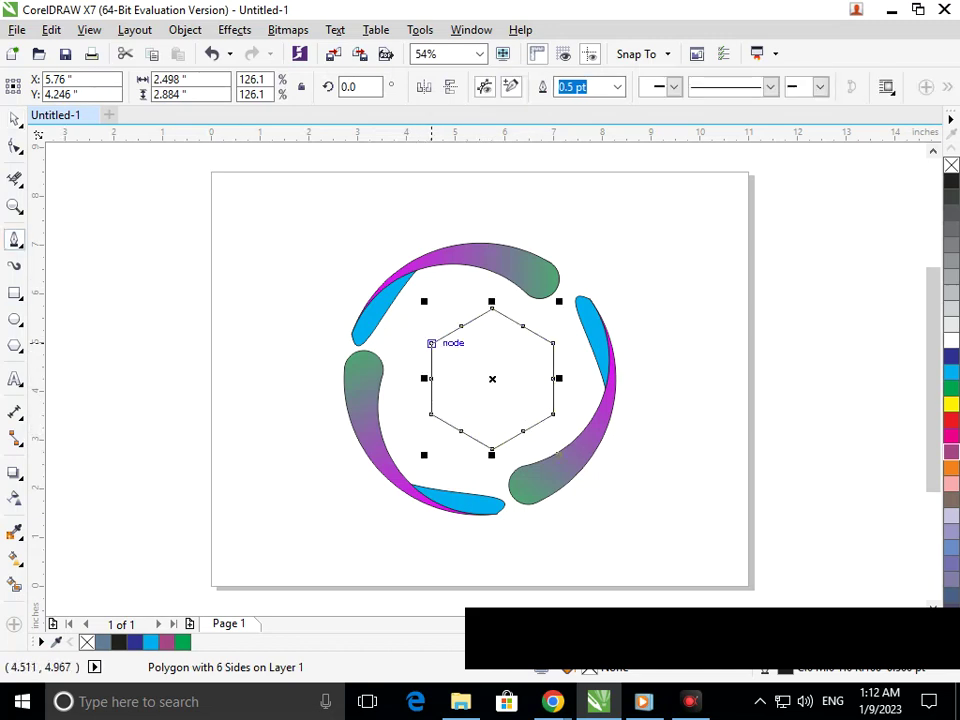
left_click(431, 343)
left_click(553, 412)
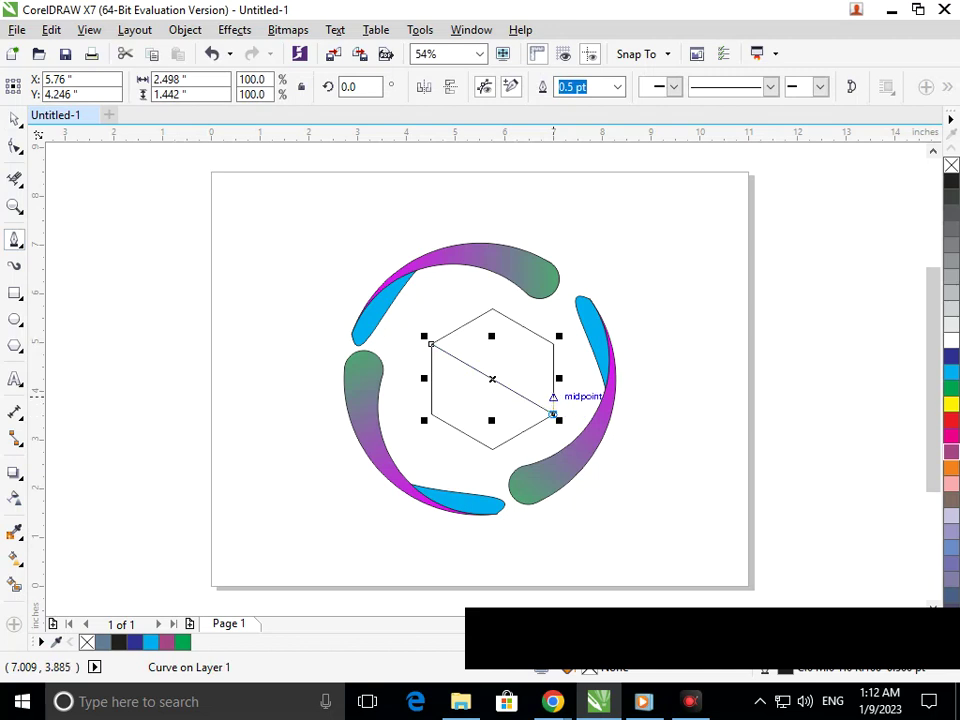
left_click(553, 340)
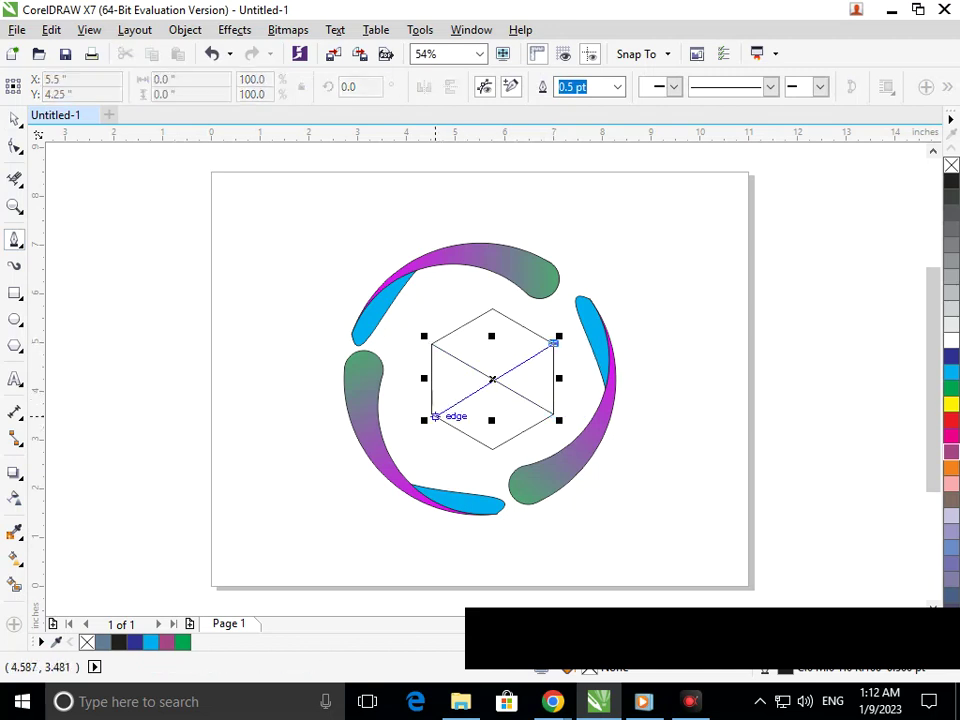
left_click(435, 415)
left_click(492, 308)
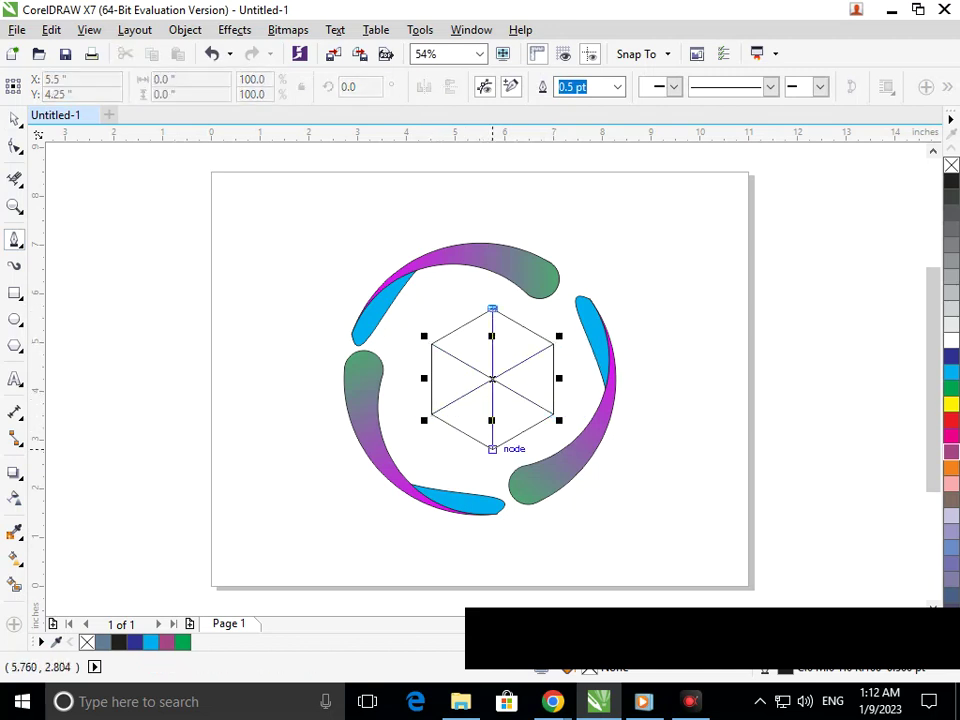
left_click(492, 448)
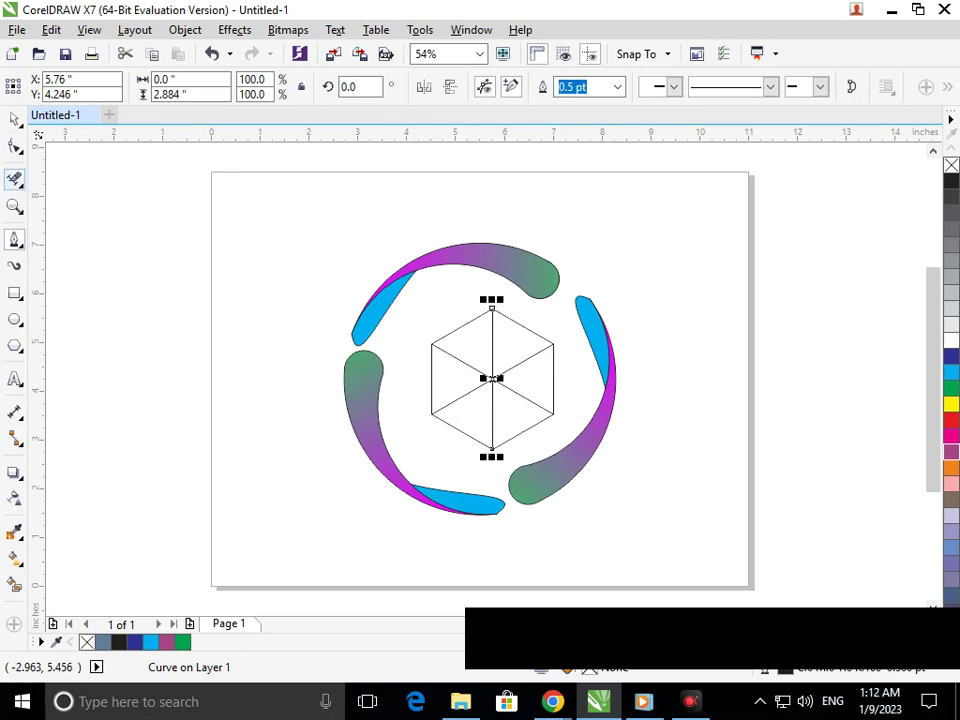
left_click(14, 179)
left_click_drag(482, 340, 508, 348)
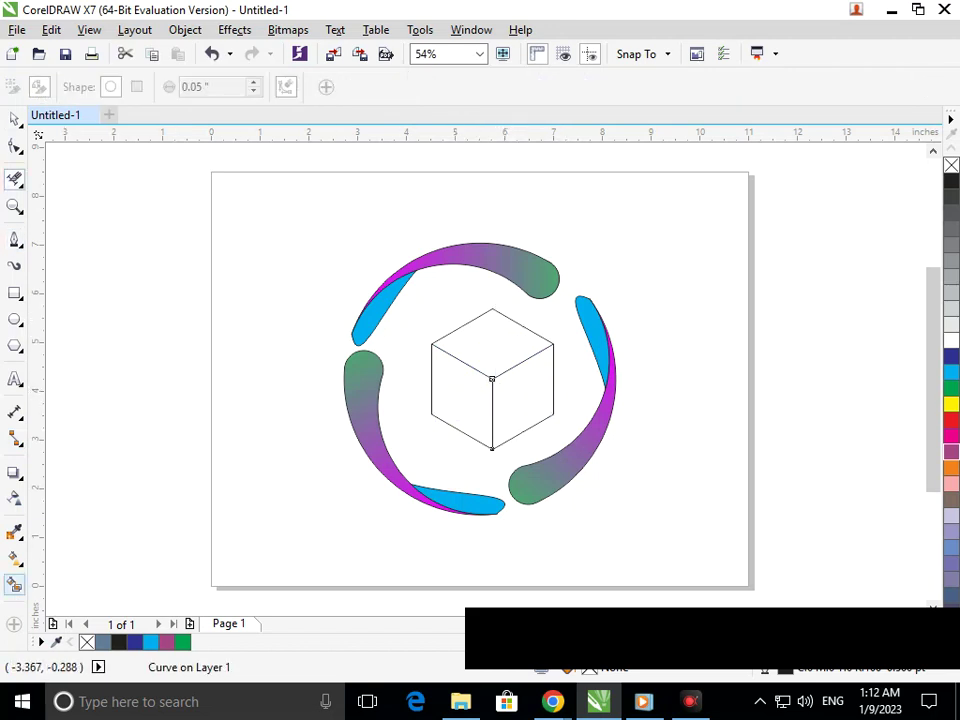
Step: Use Smart Fill on the cube's three faces, colouring the top cyan, the right face purple and the left face green
left_click(14, 584)
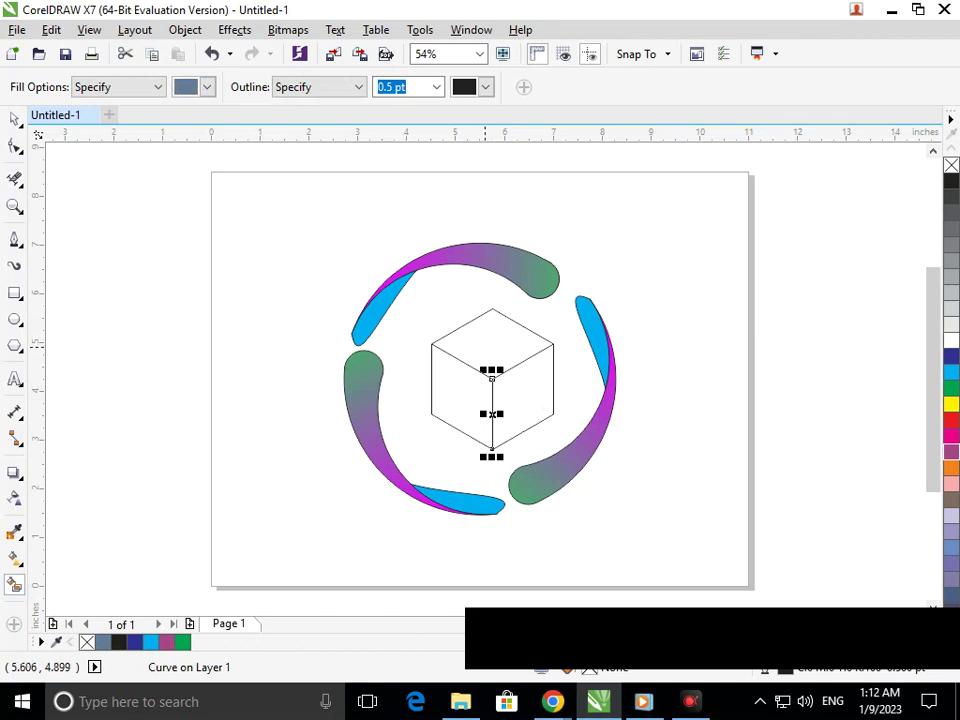
left_click(484, 346)
left_click(951, 372)
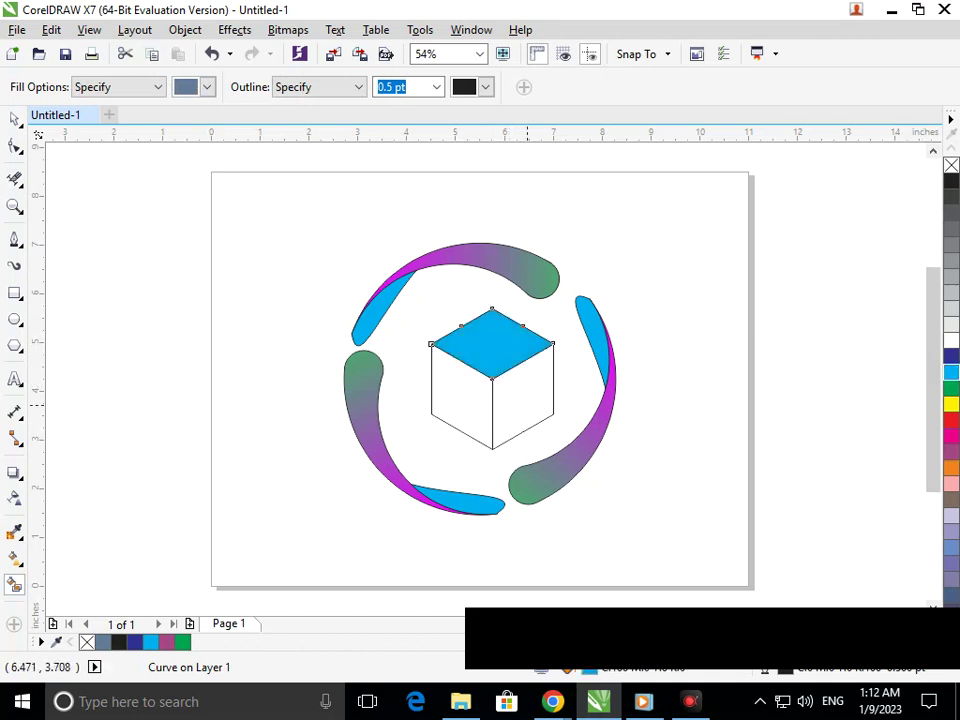
left_click(527, 405)
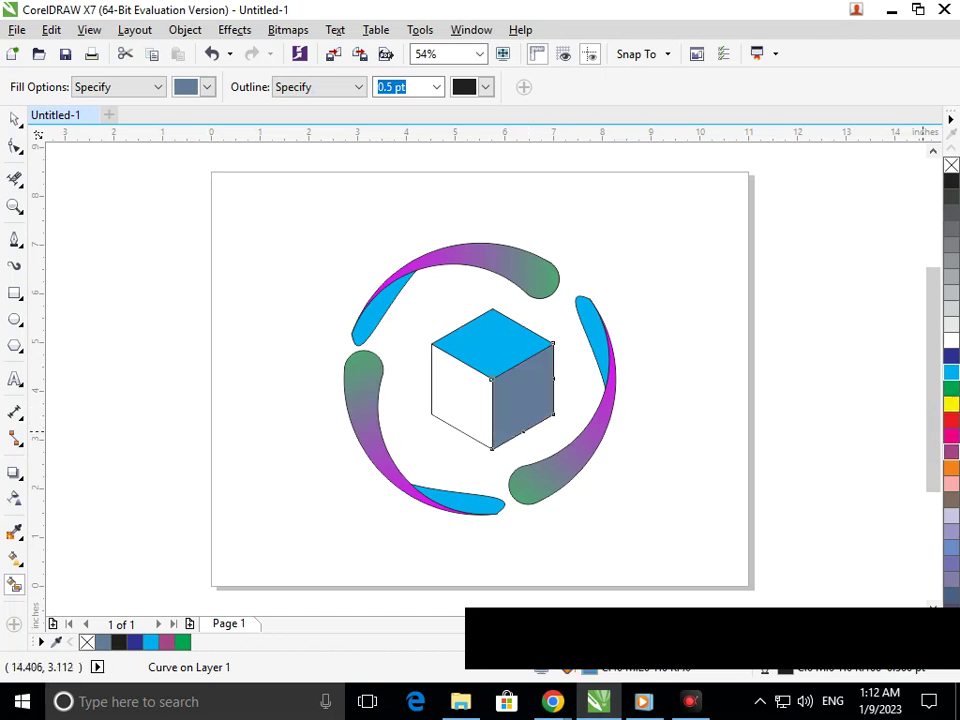
left_click(951, 451)
left_click(475, 420)
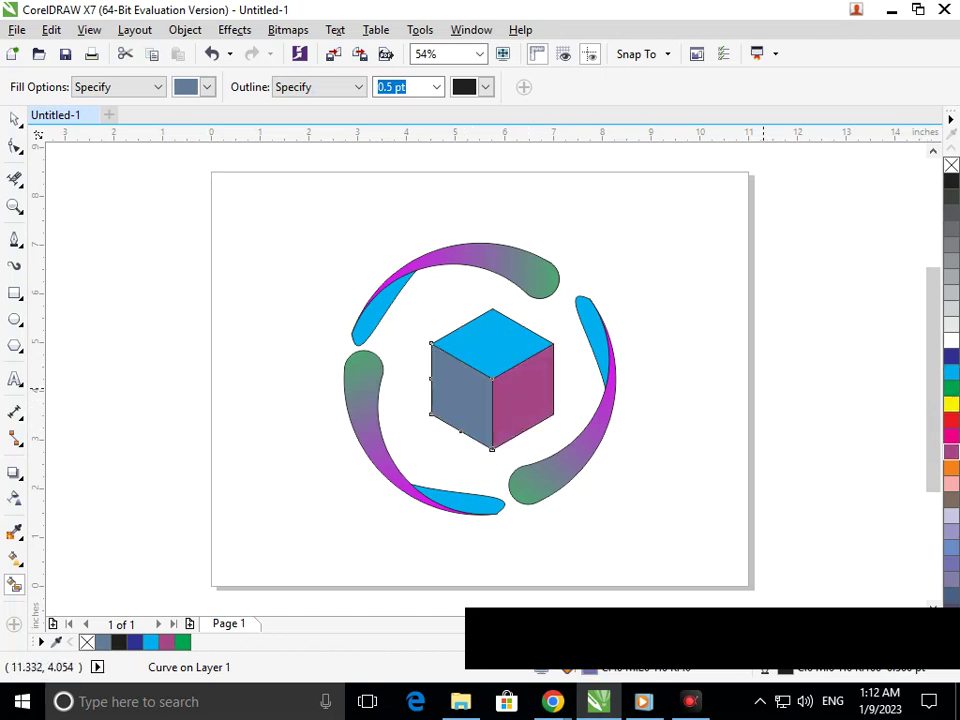
left_click(951, 388)
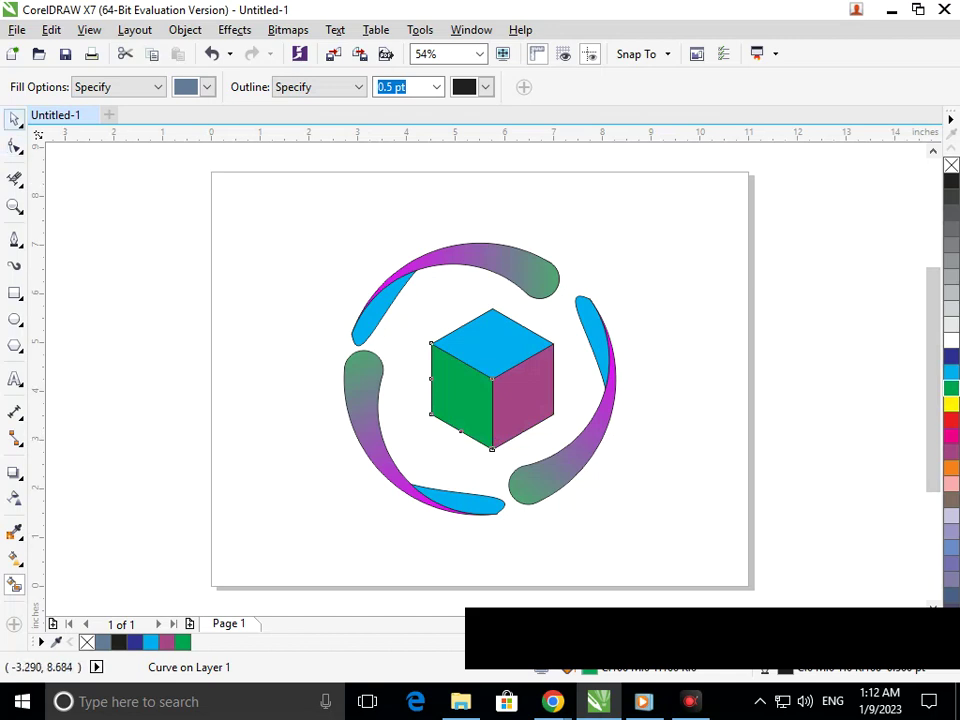
left_click(14, 119)
left_click(275, 330)
scroll(364, 384, "down", 2)
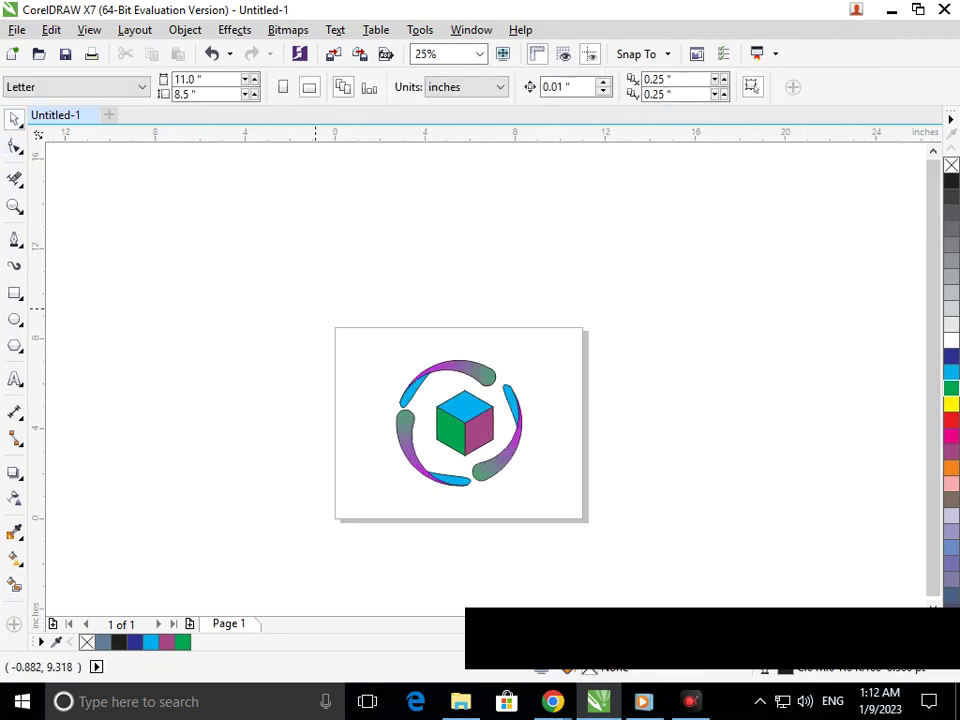